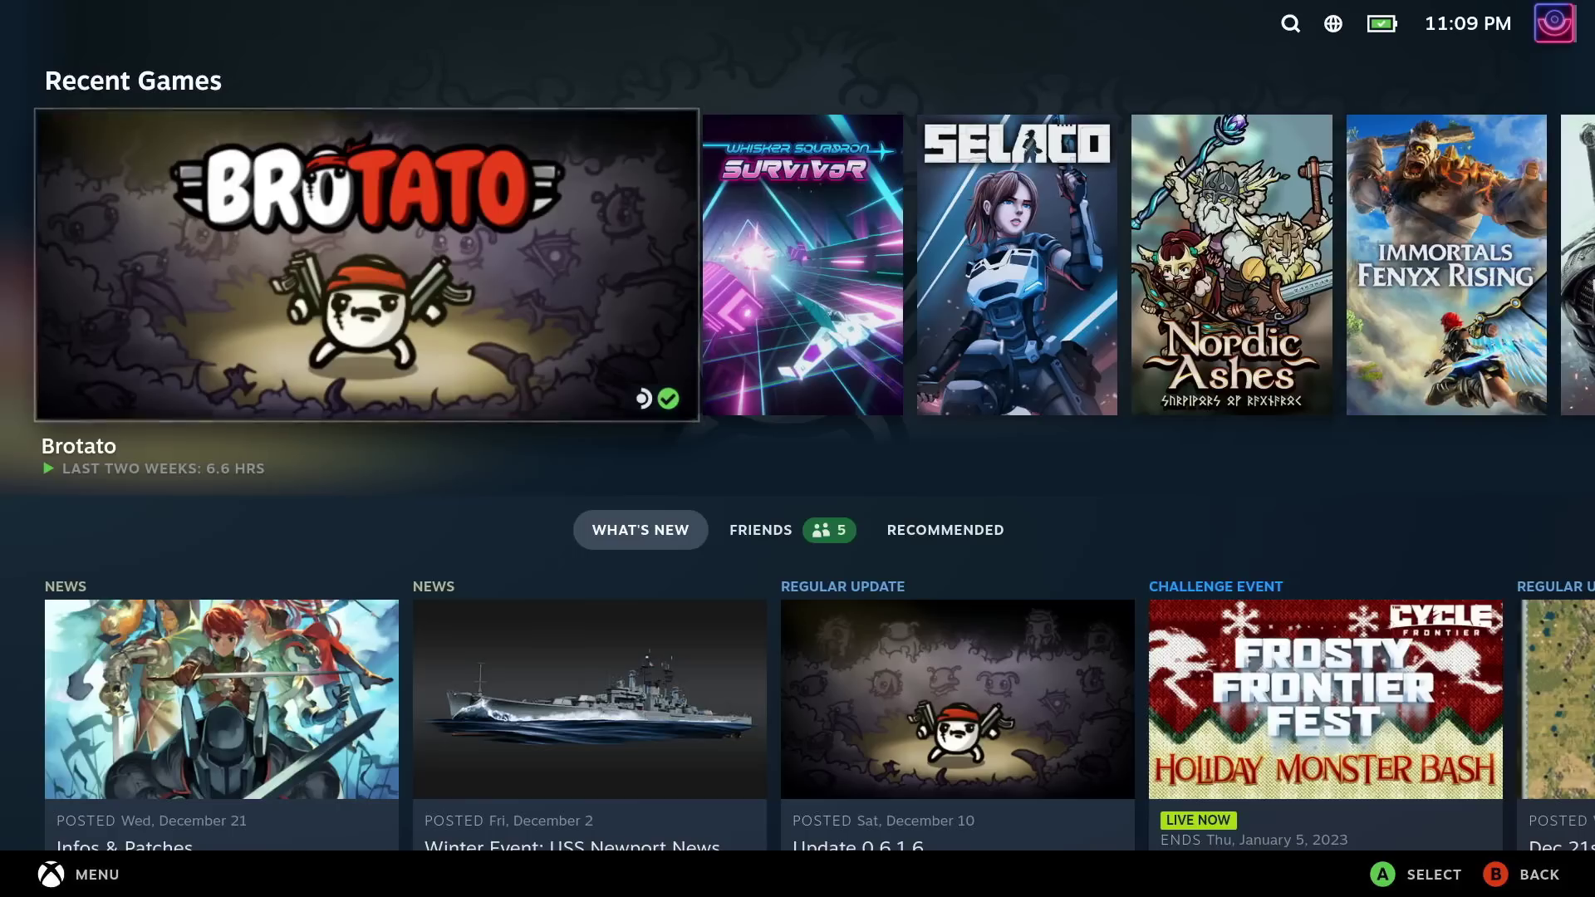
# - Apply the available software update in the System settings and read the Steam Deck OS 3.4 patch notes
pyautogui.press('super')
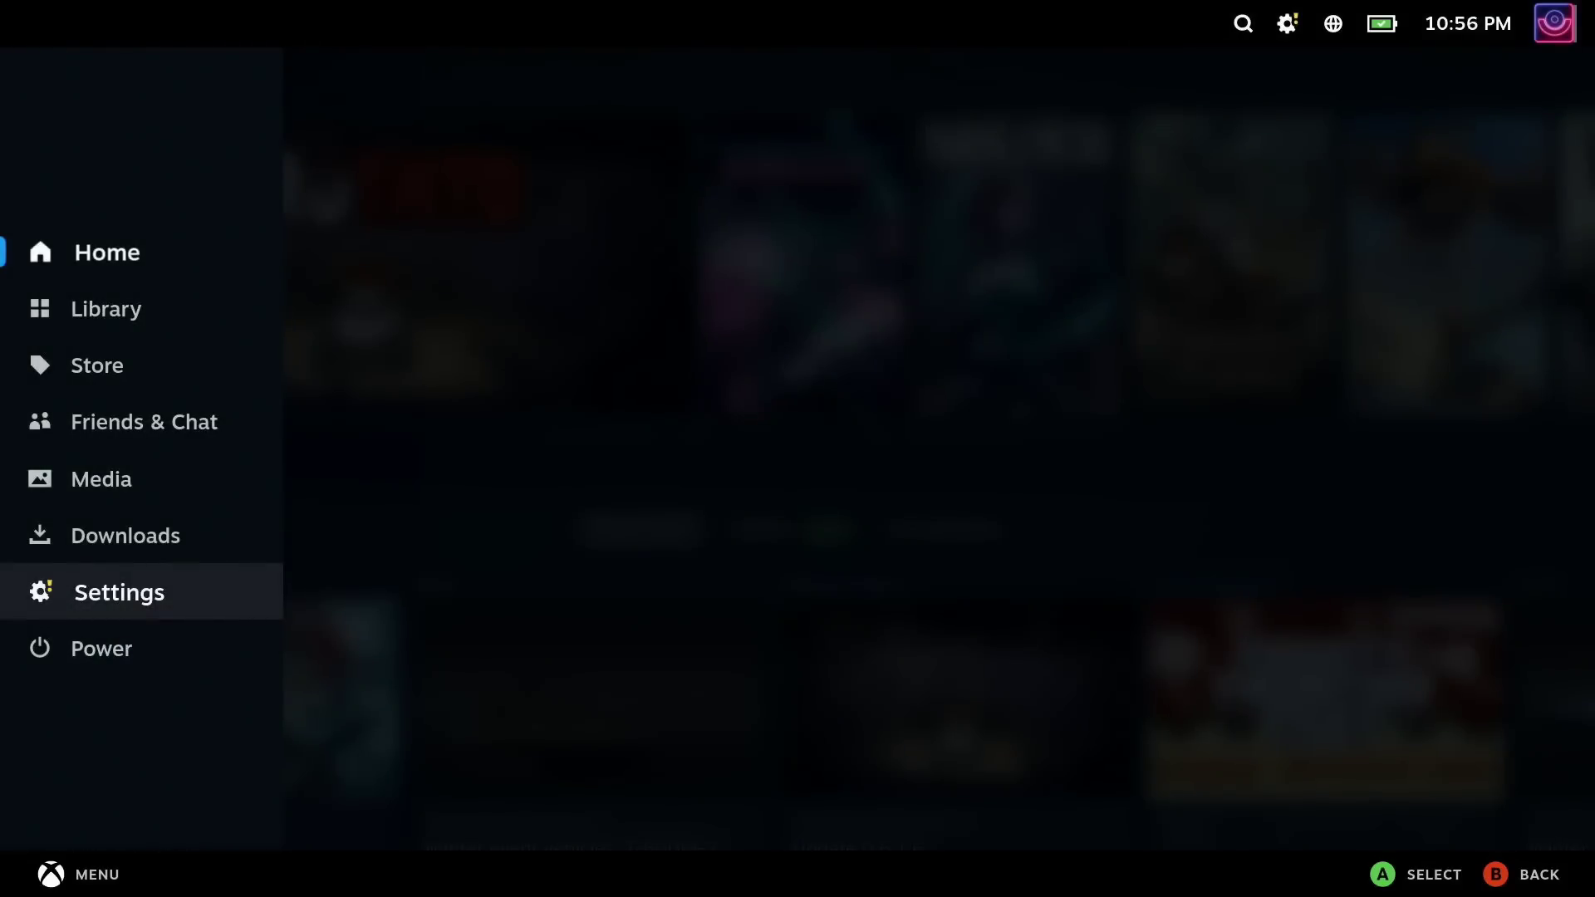
pyautogui.press('Return')
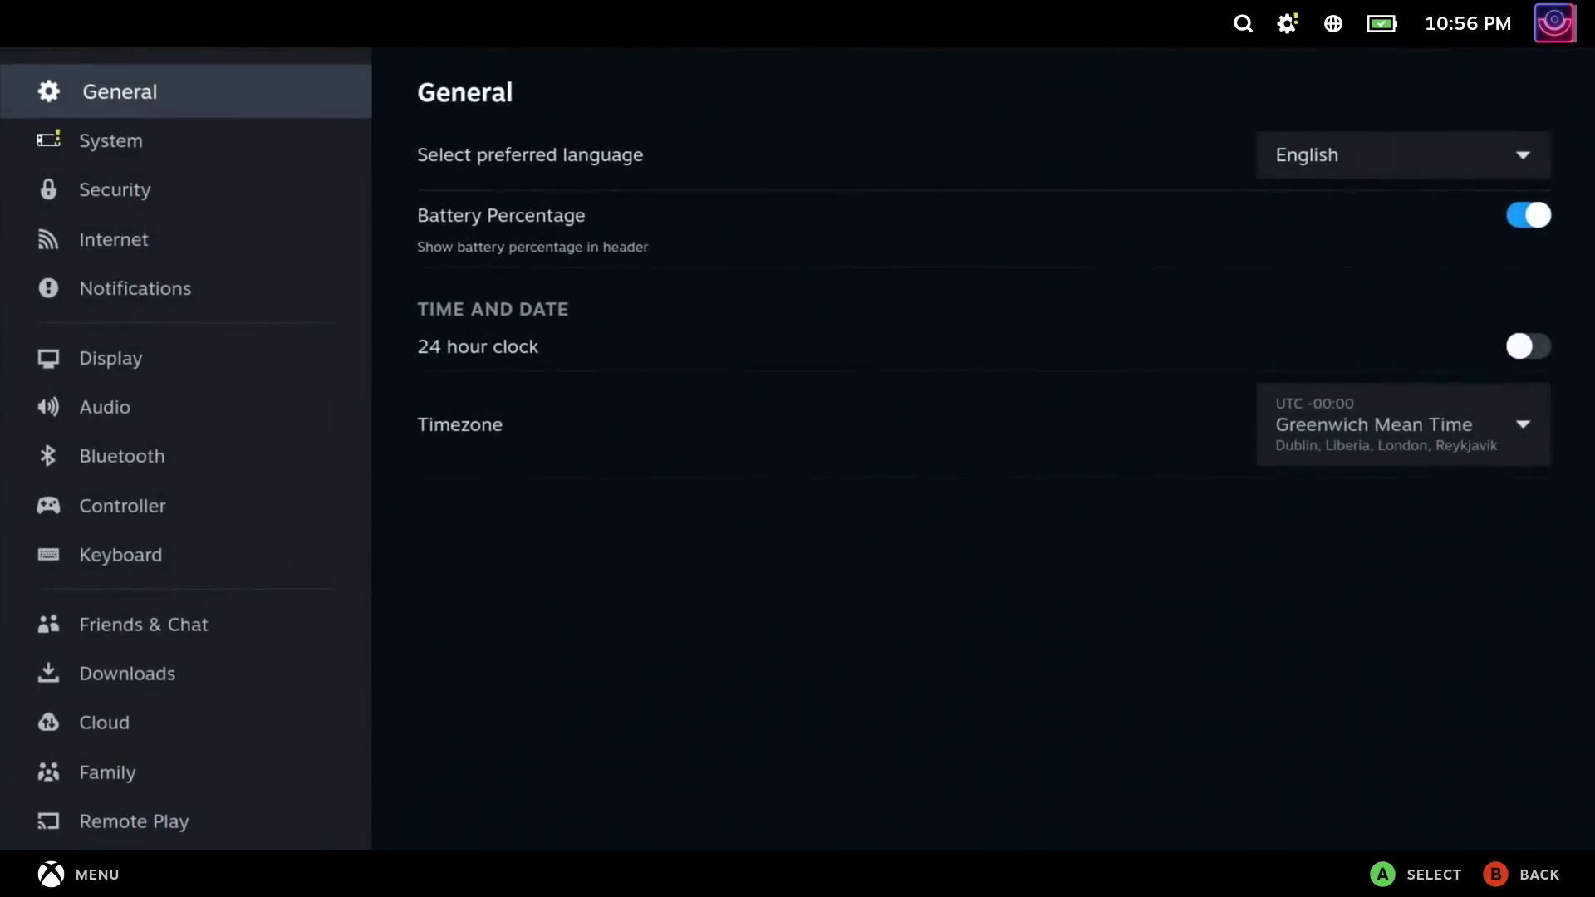
pyautogui.press('Down')
pyautogui.press('Right')
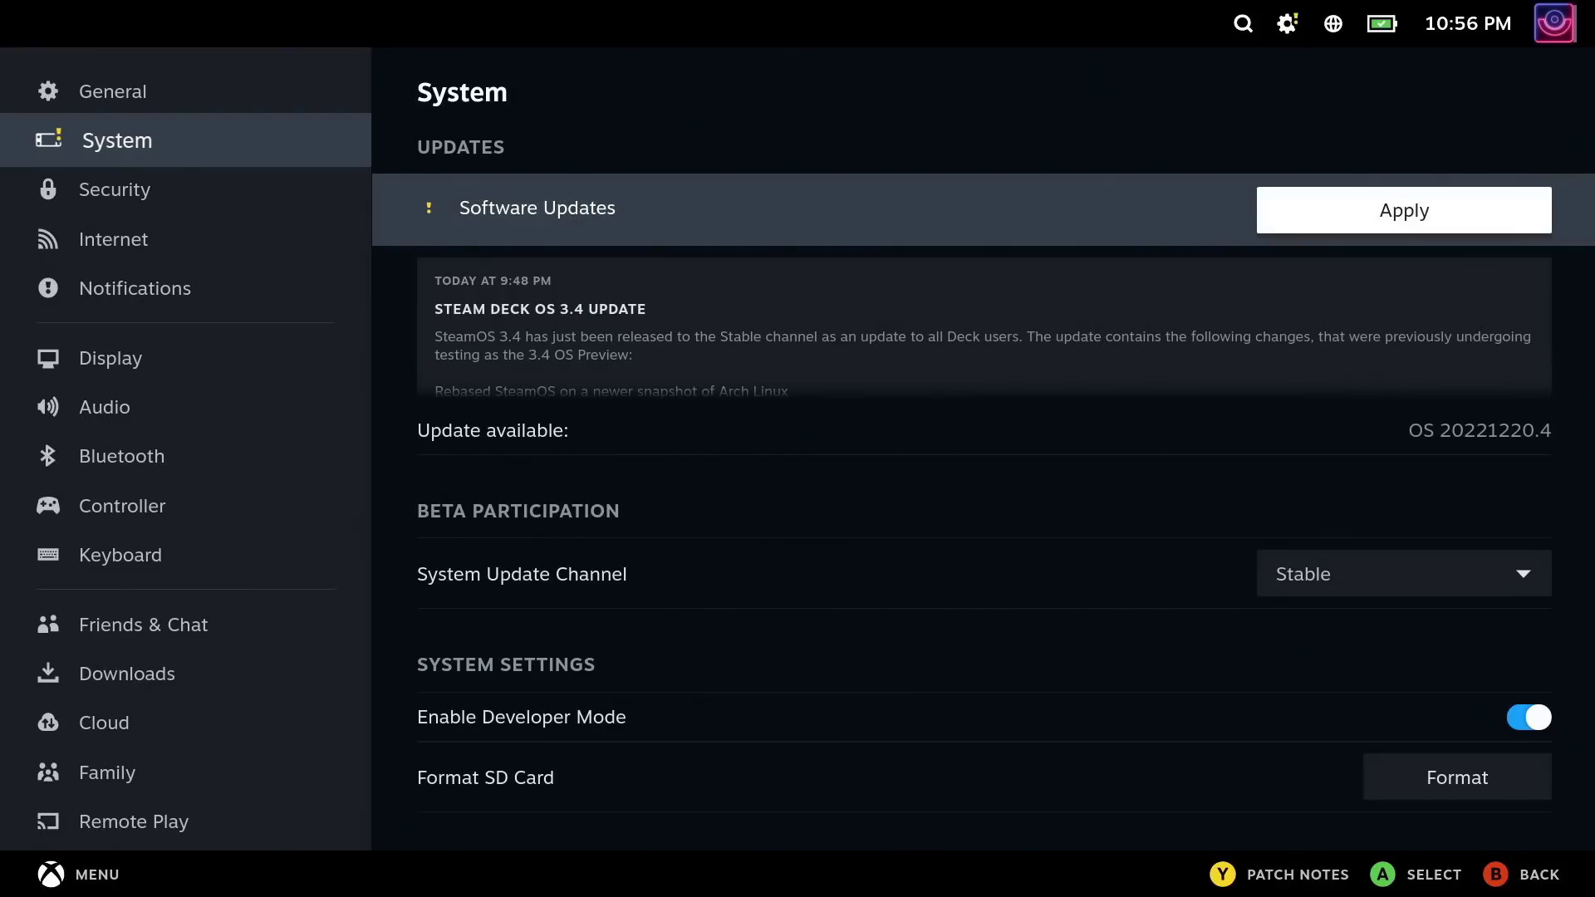
pyautogui.press('Return')
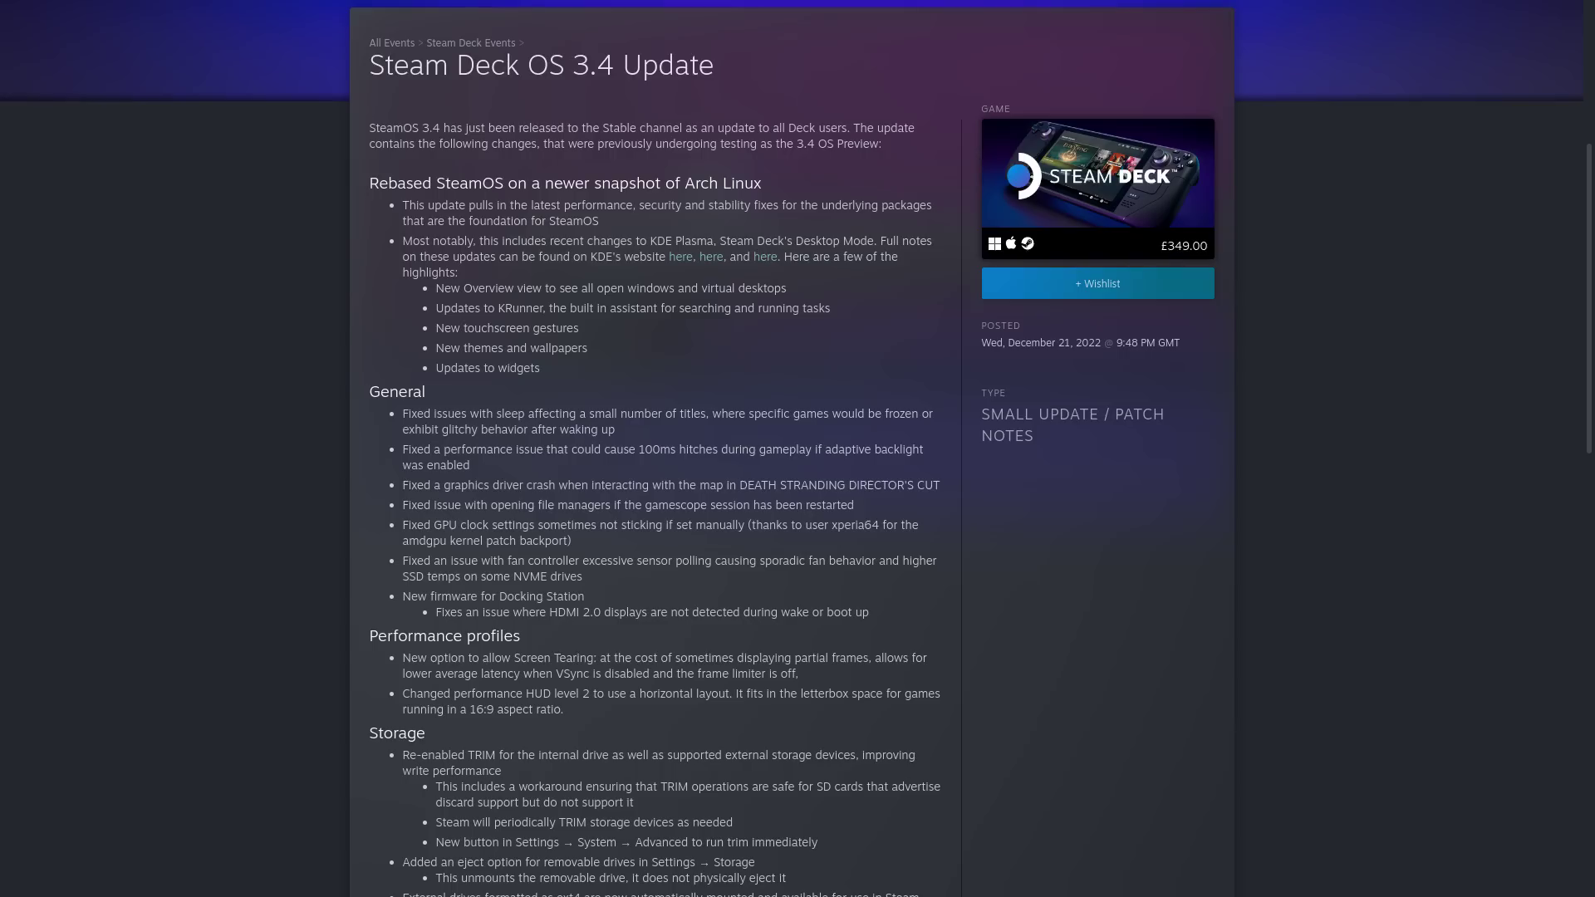
pyautogui.scroll(-4, 798, 448)
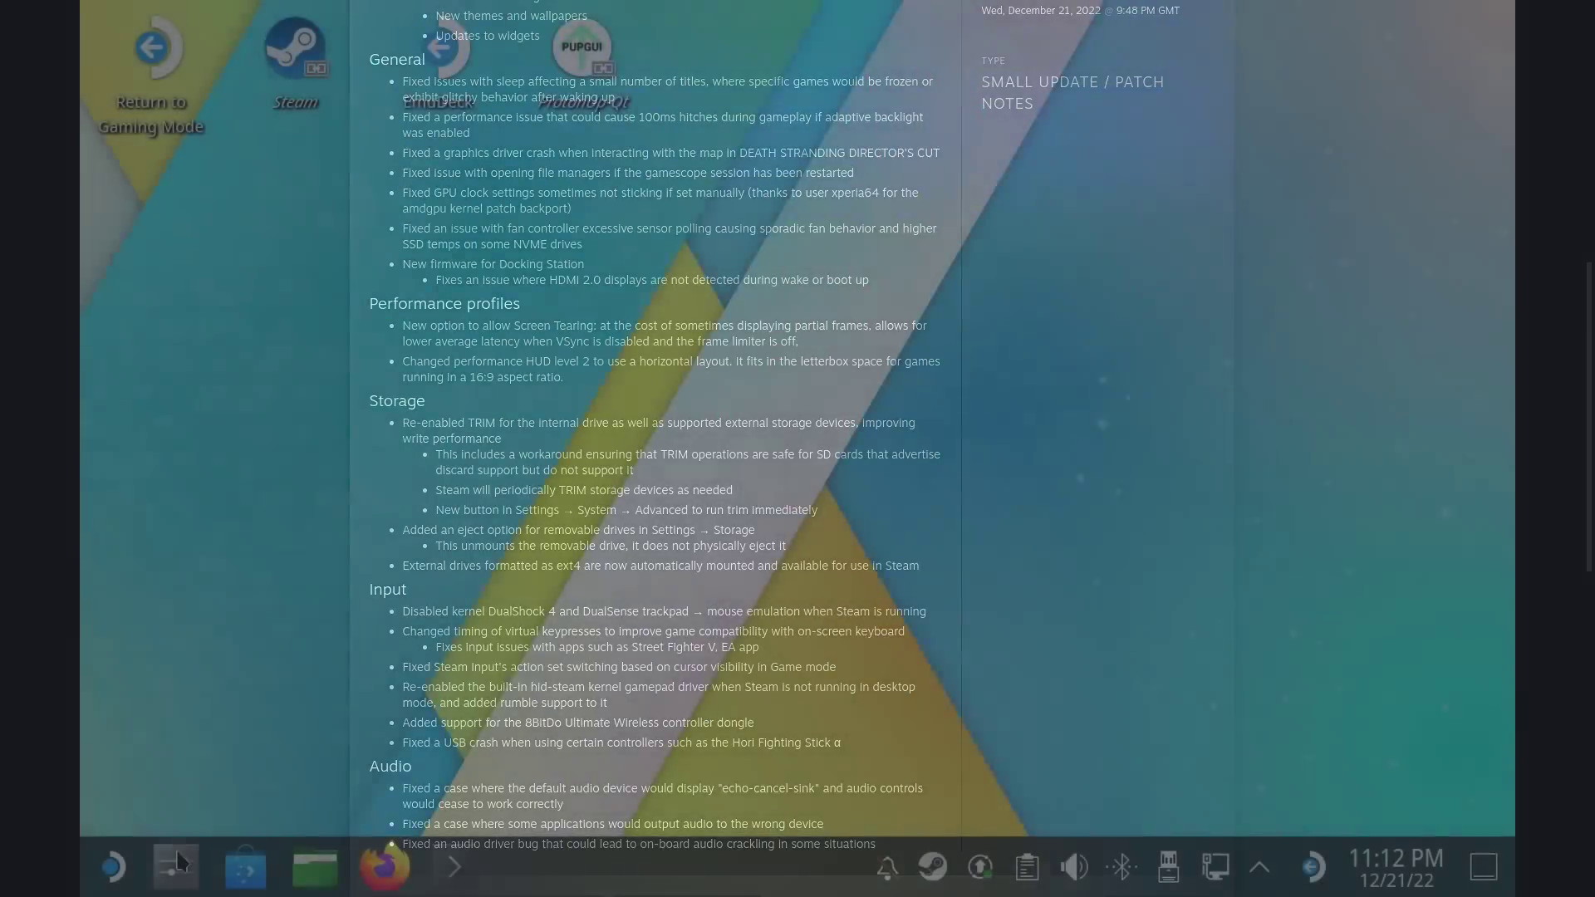
# - Open System Settings at Workspace Behavior's Screen Edges page and bring up the action choices for the monitor's top-left corner
pyautogui.click(176, 865)
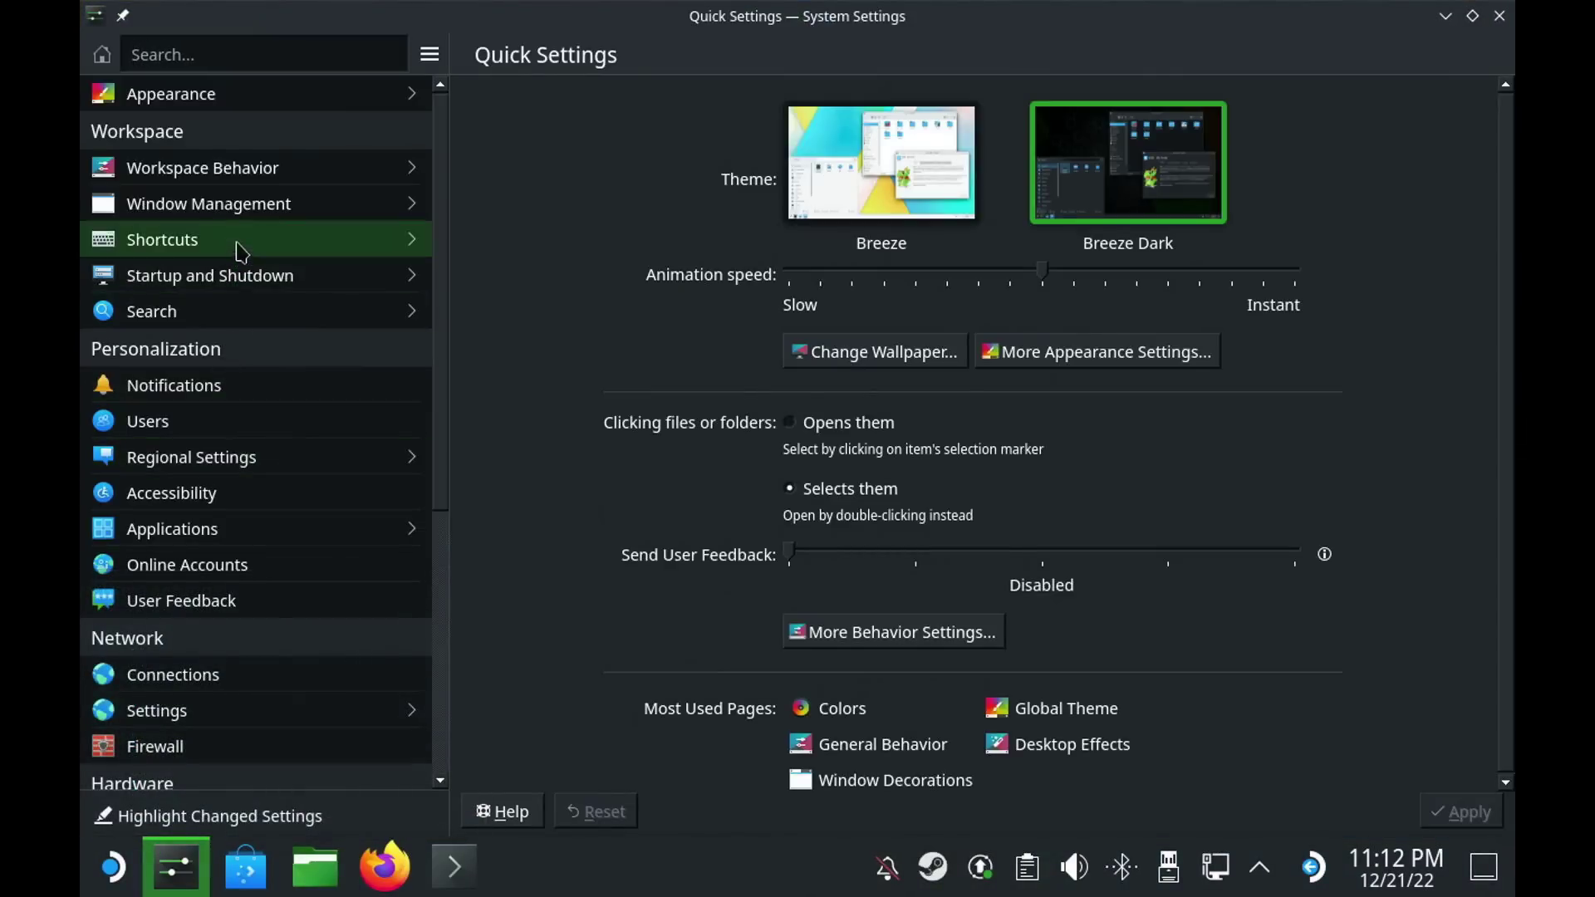
pyautogui.click(238, 181)
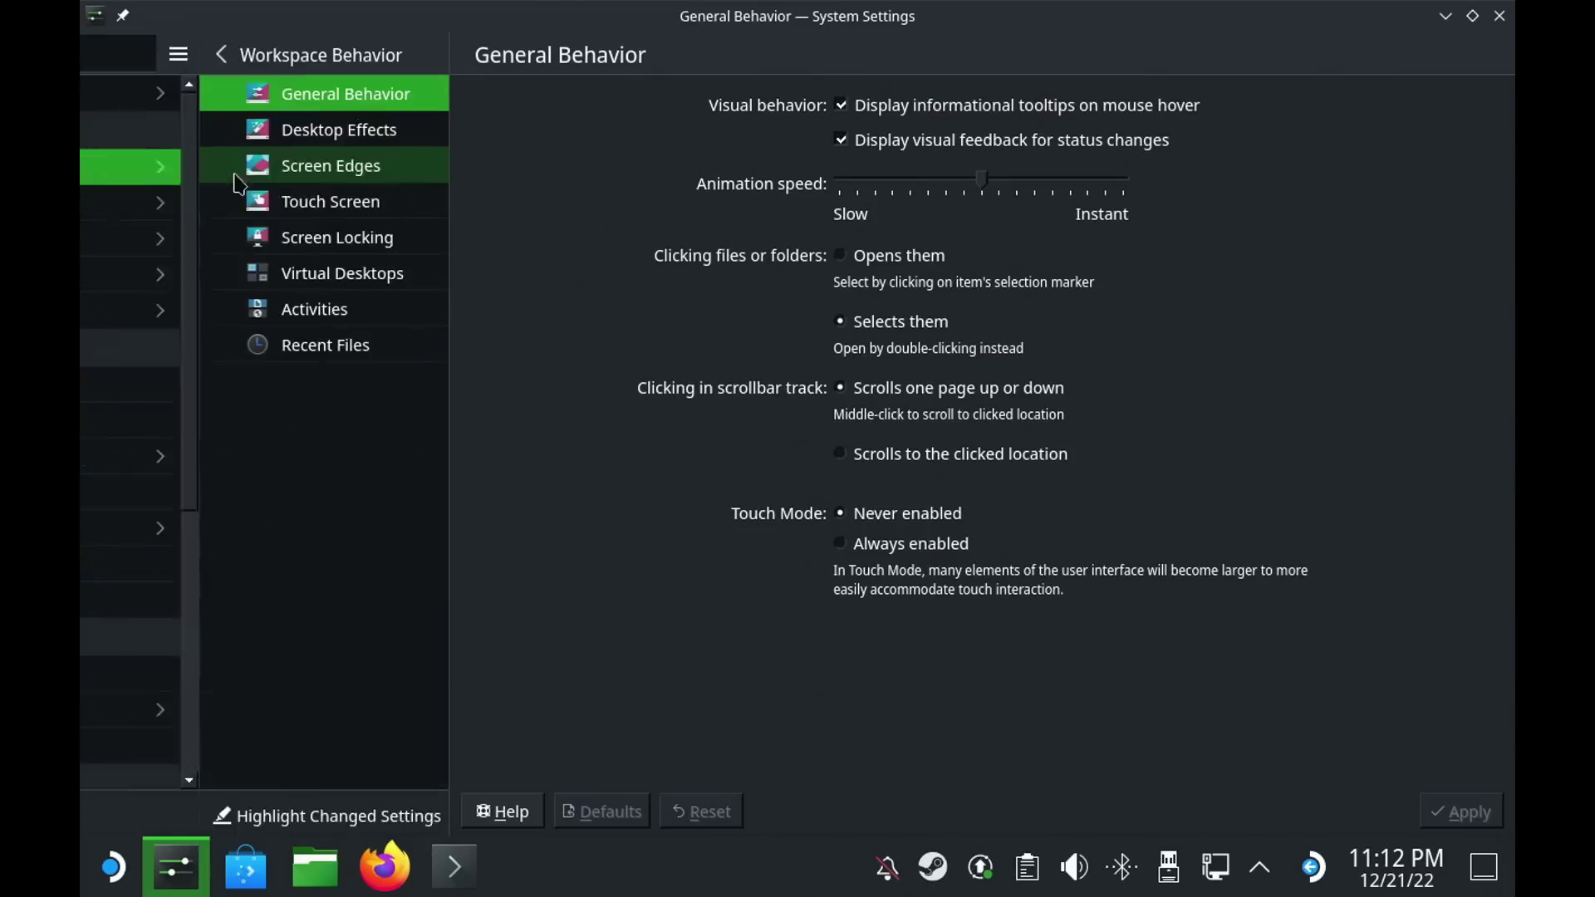
pyautogui.click(245, 171)
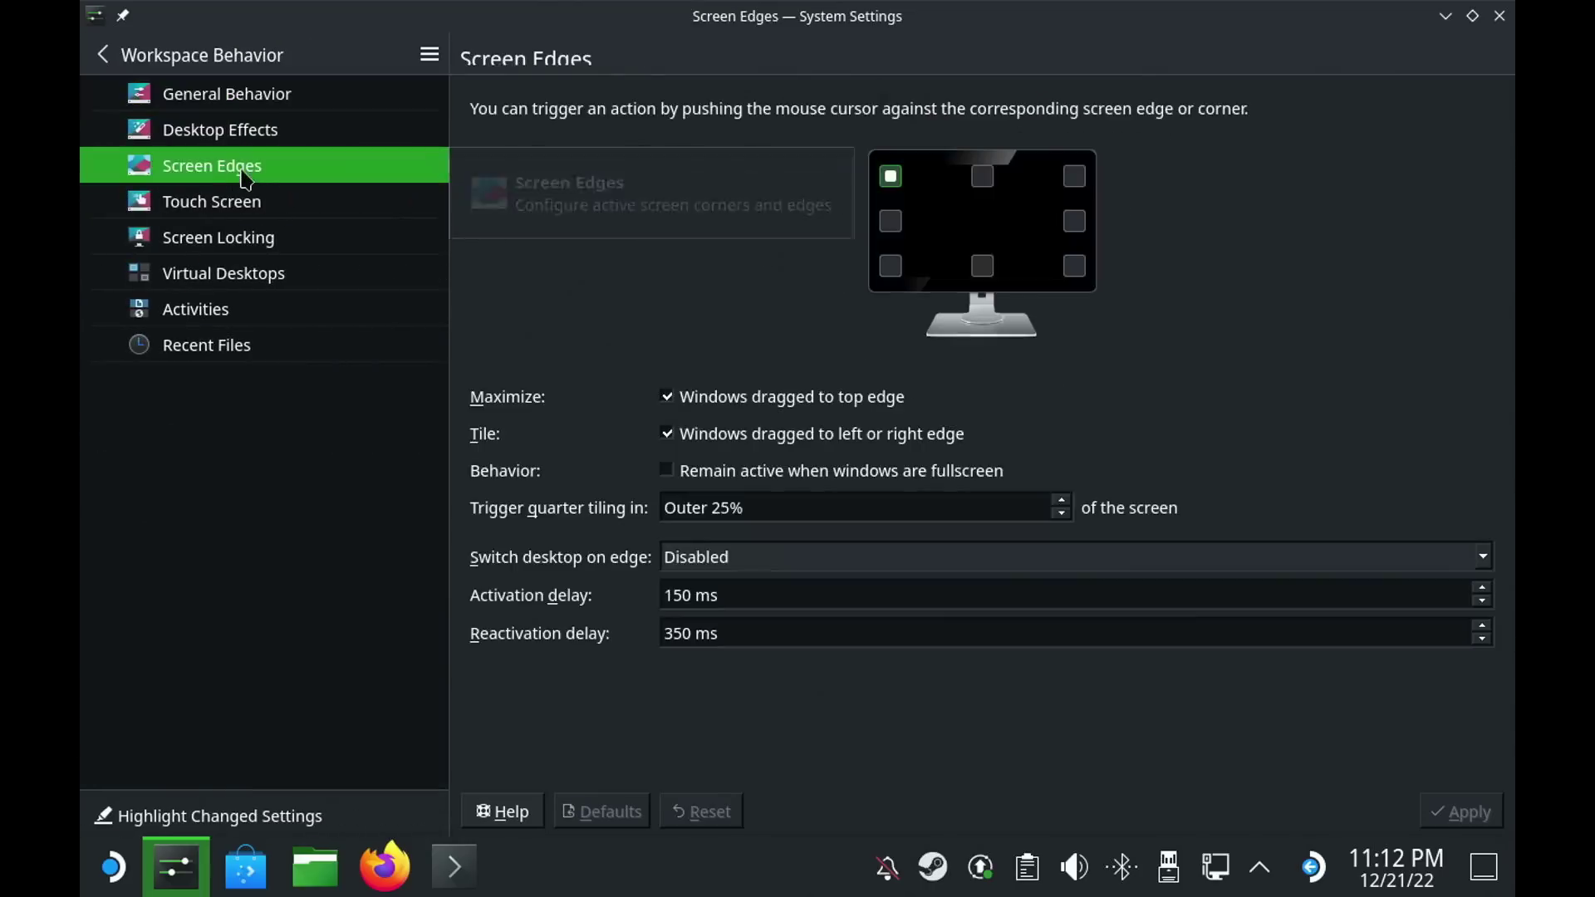
pyautogui.click(890, 181)
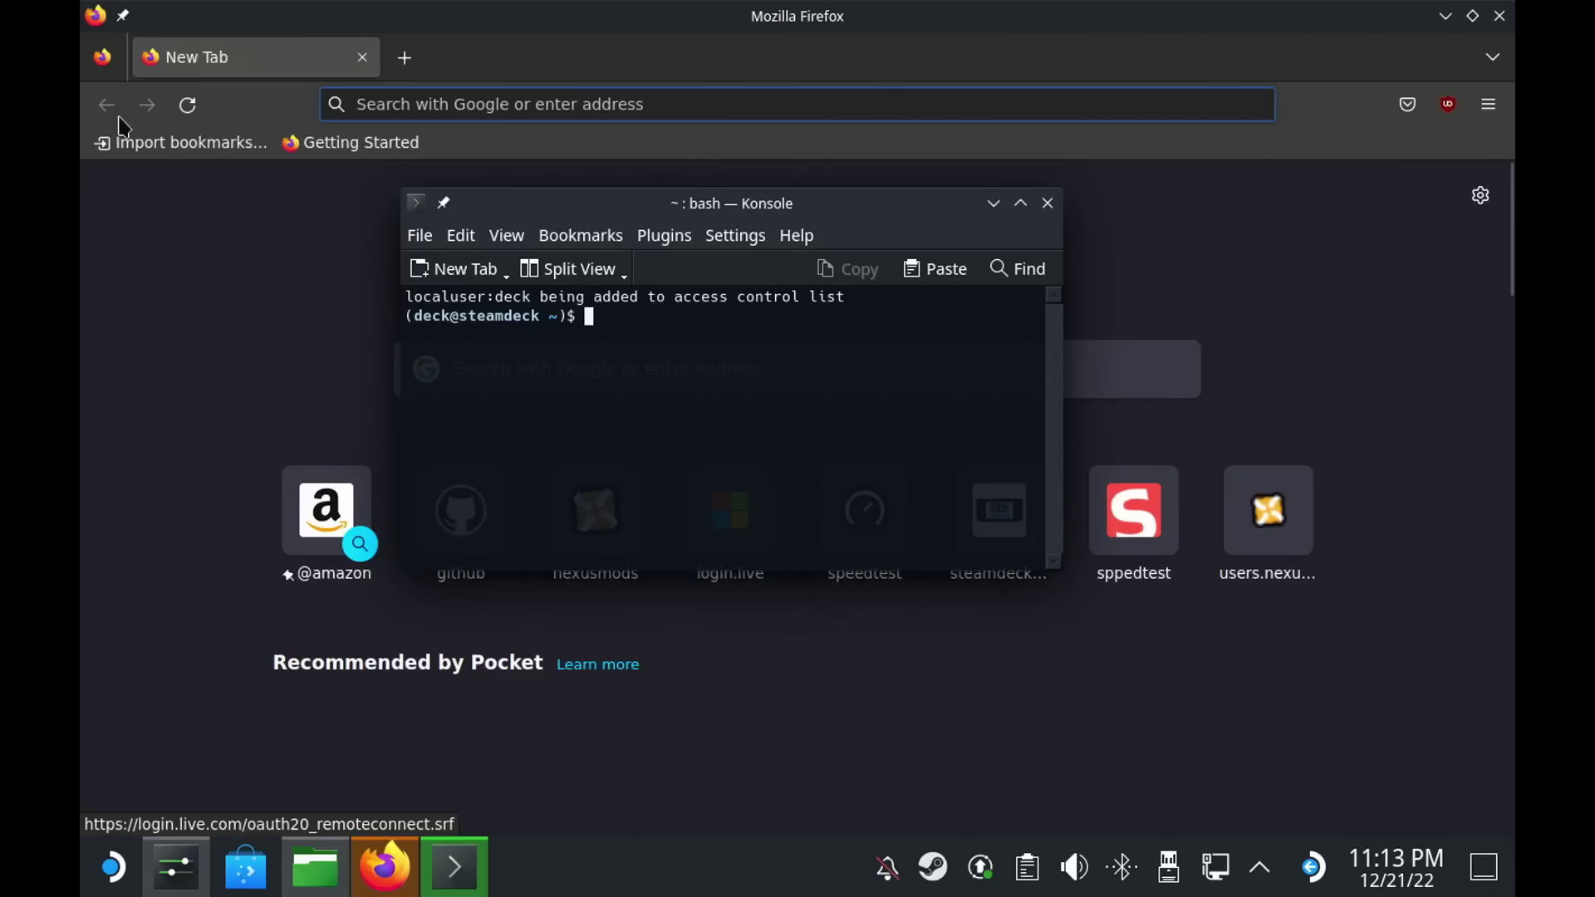
# - Use the Overview to switch to Desktop 2 and back to Desktop 1, and move the Firefox window to Desktop 2
pyautogui.moveTo(81, 3)
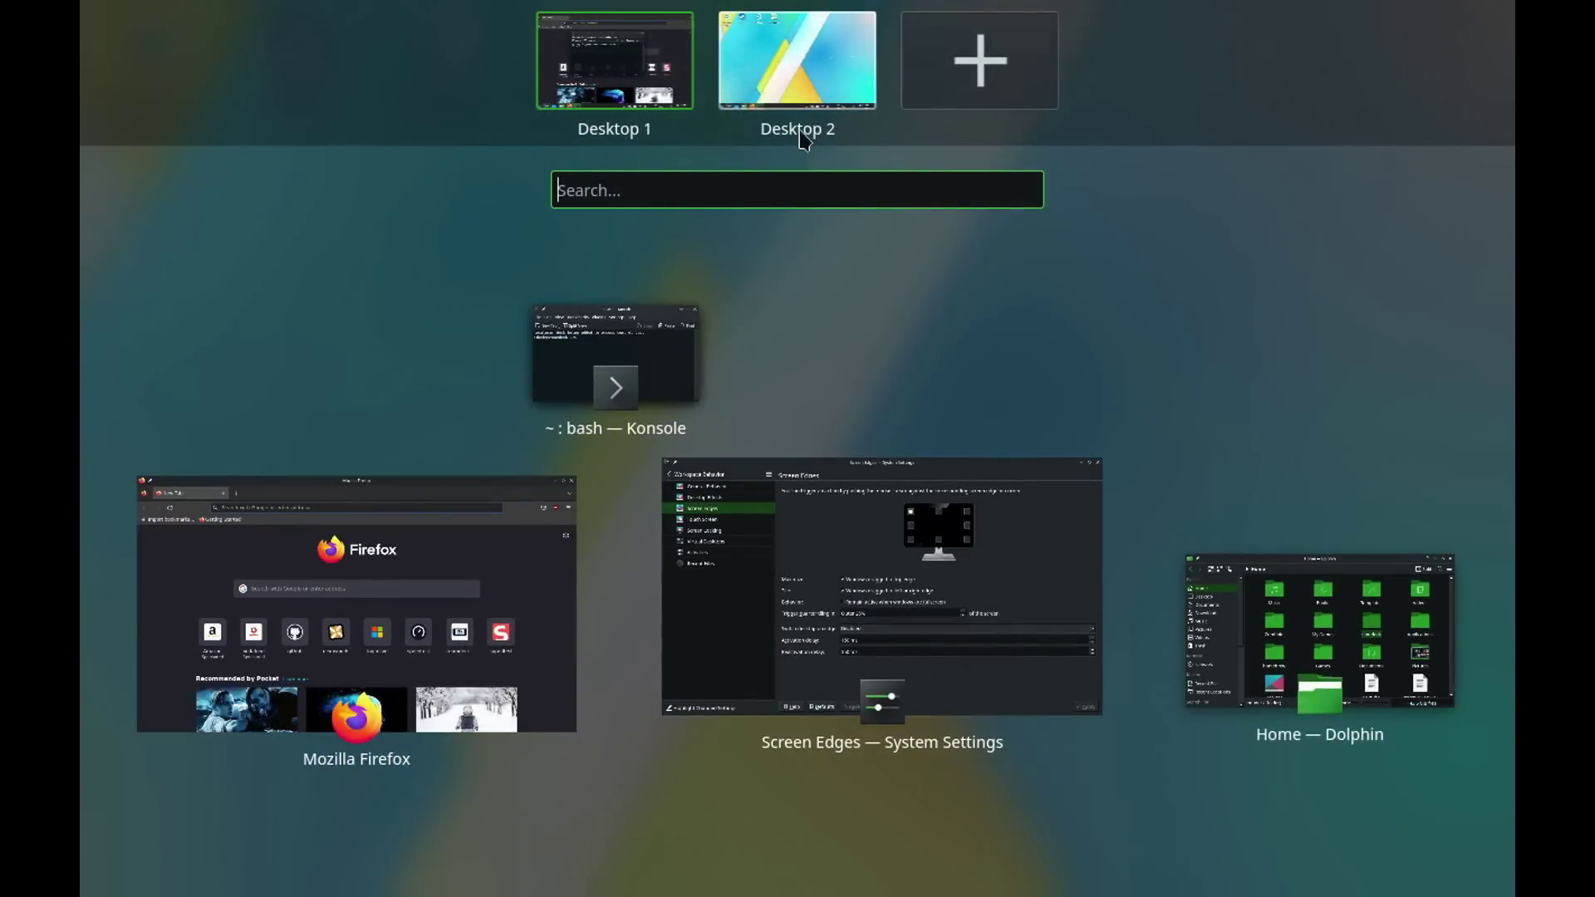
pyautogui.click(790, 73)
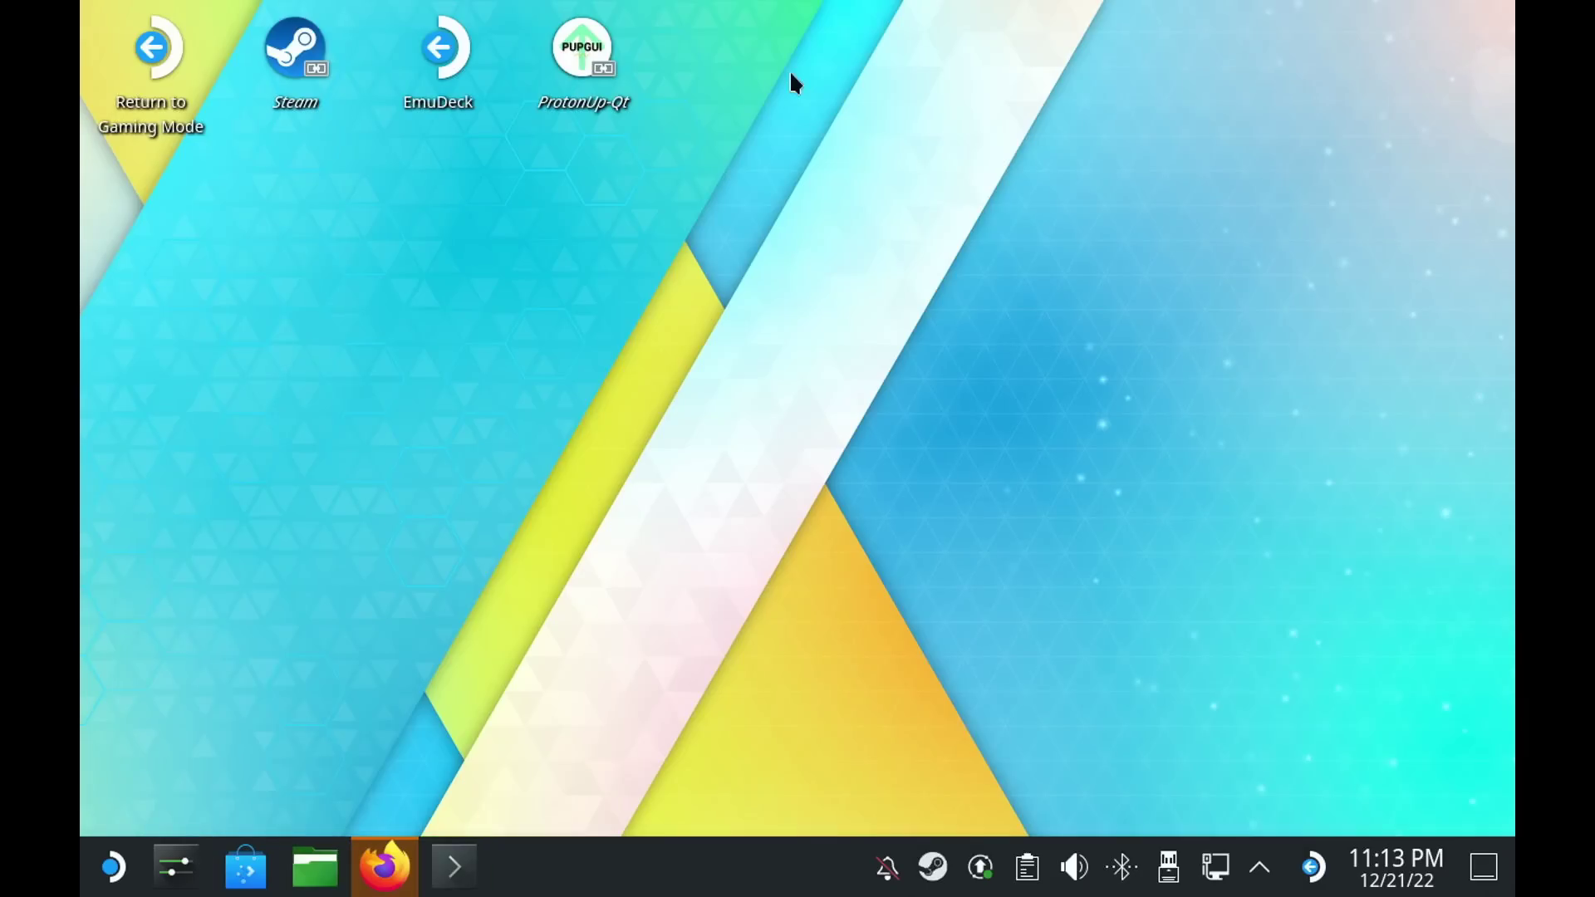
pyautogui.moveTo(81, 2)
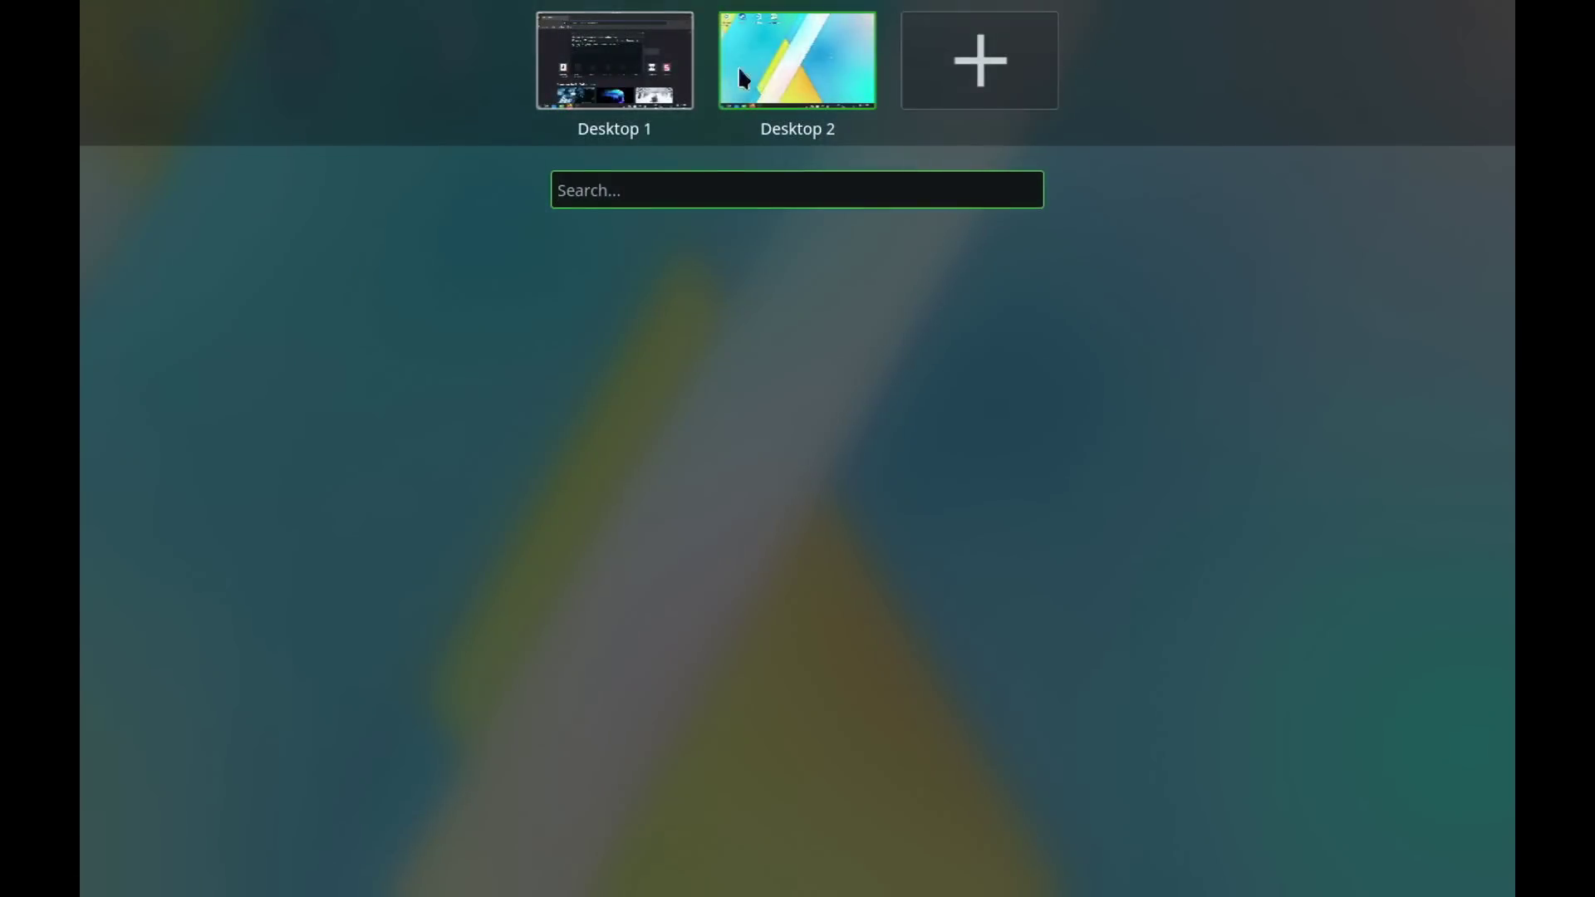
pyautogui.click(660, 96)
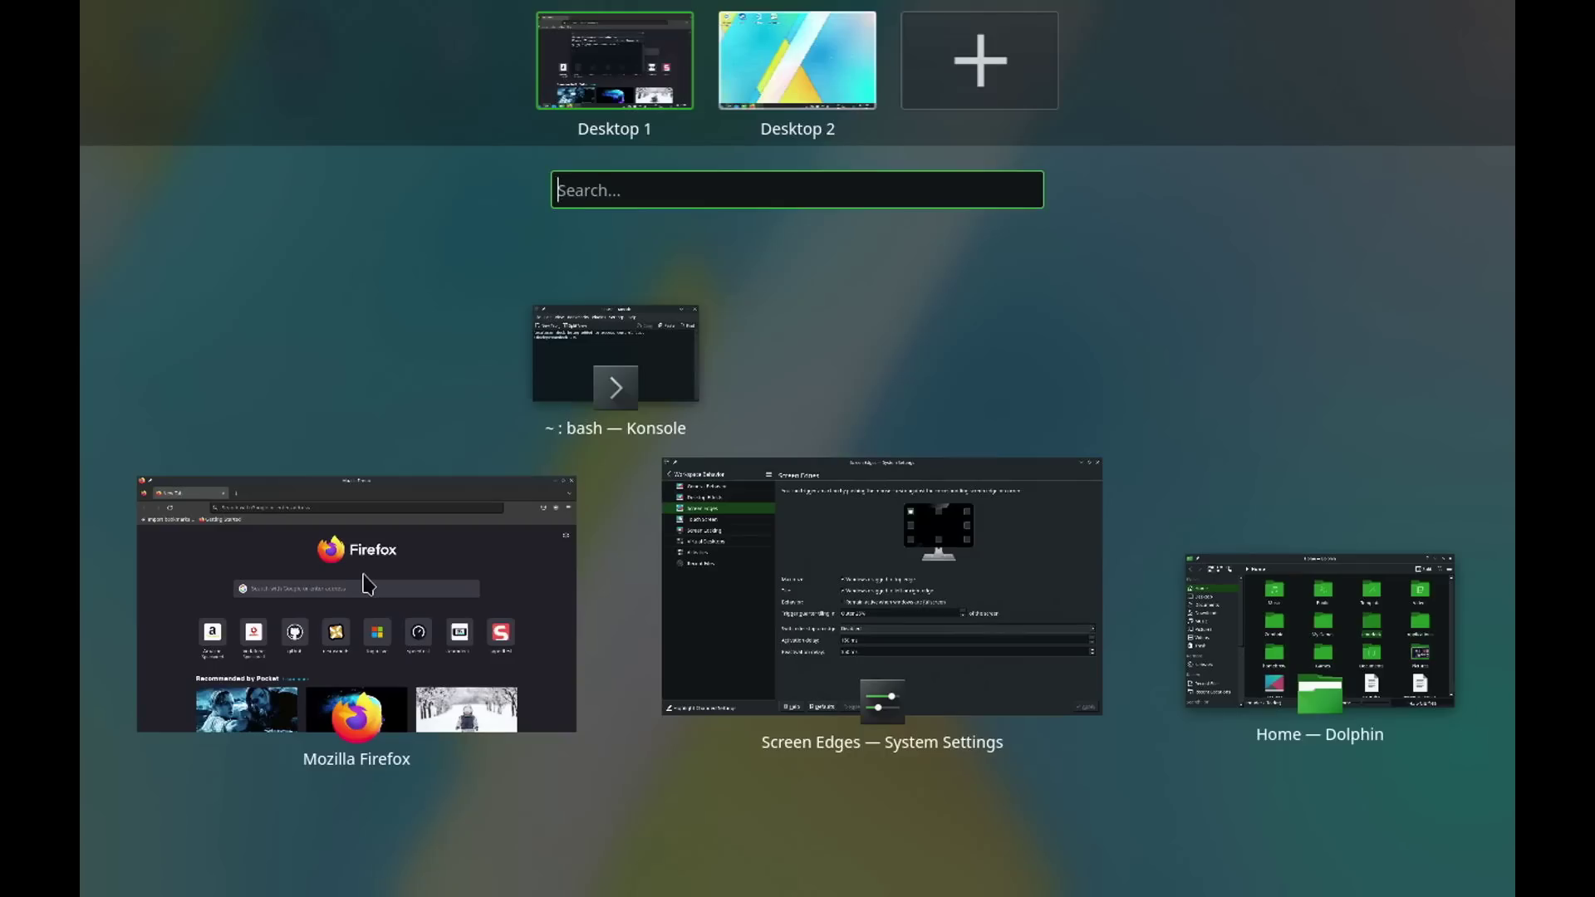
pyautogui.moveTo(368, 586); pyautogui.dragTo(839, 87)
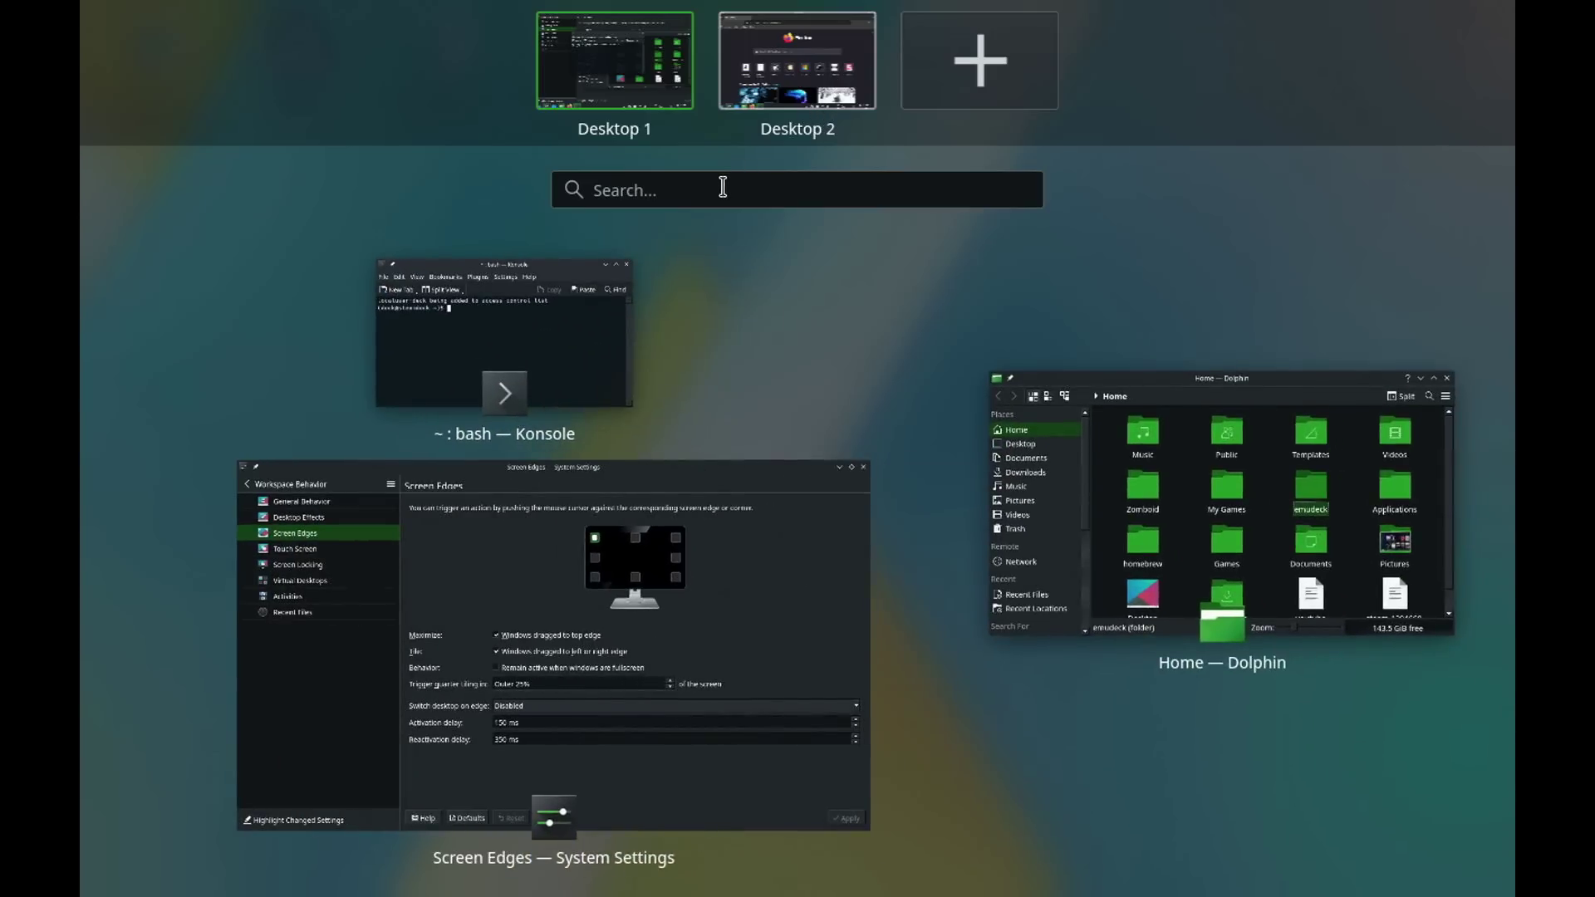
# - Search the Overview for emudeck and launch the EmuDeck application
pyautogui.write('emudeck')
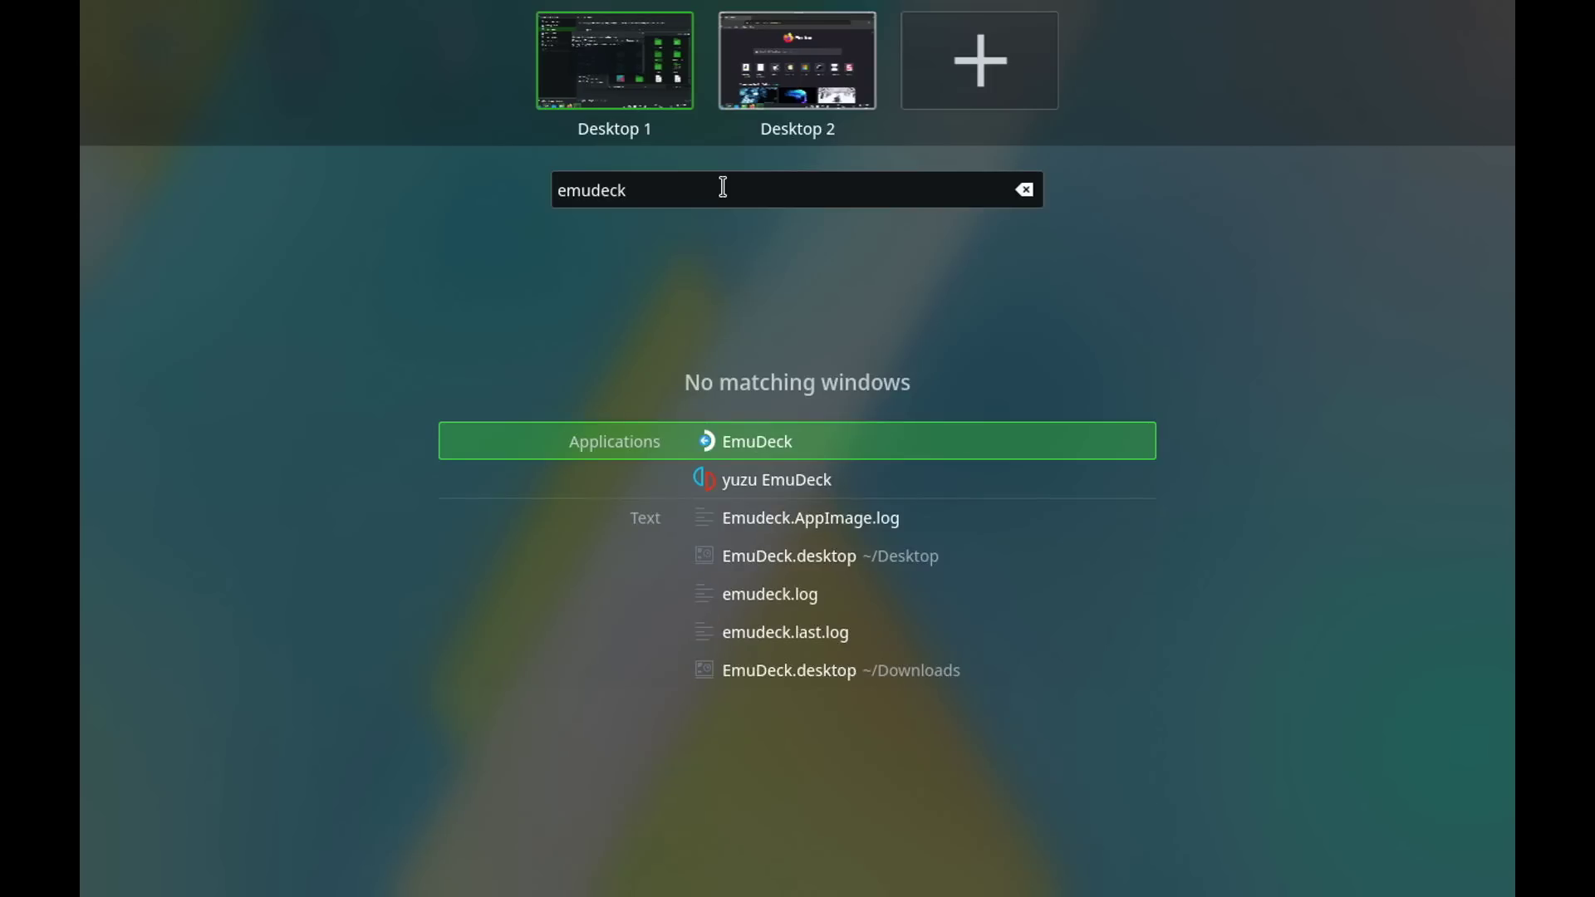
pyautogui.press('Return')
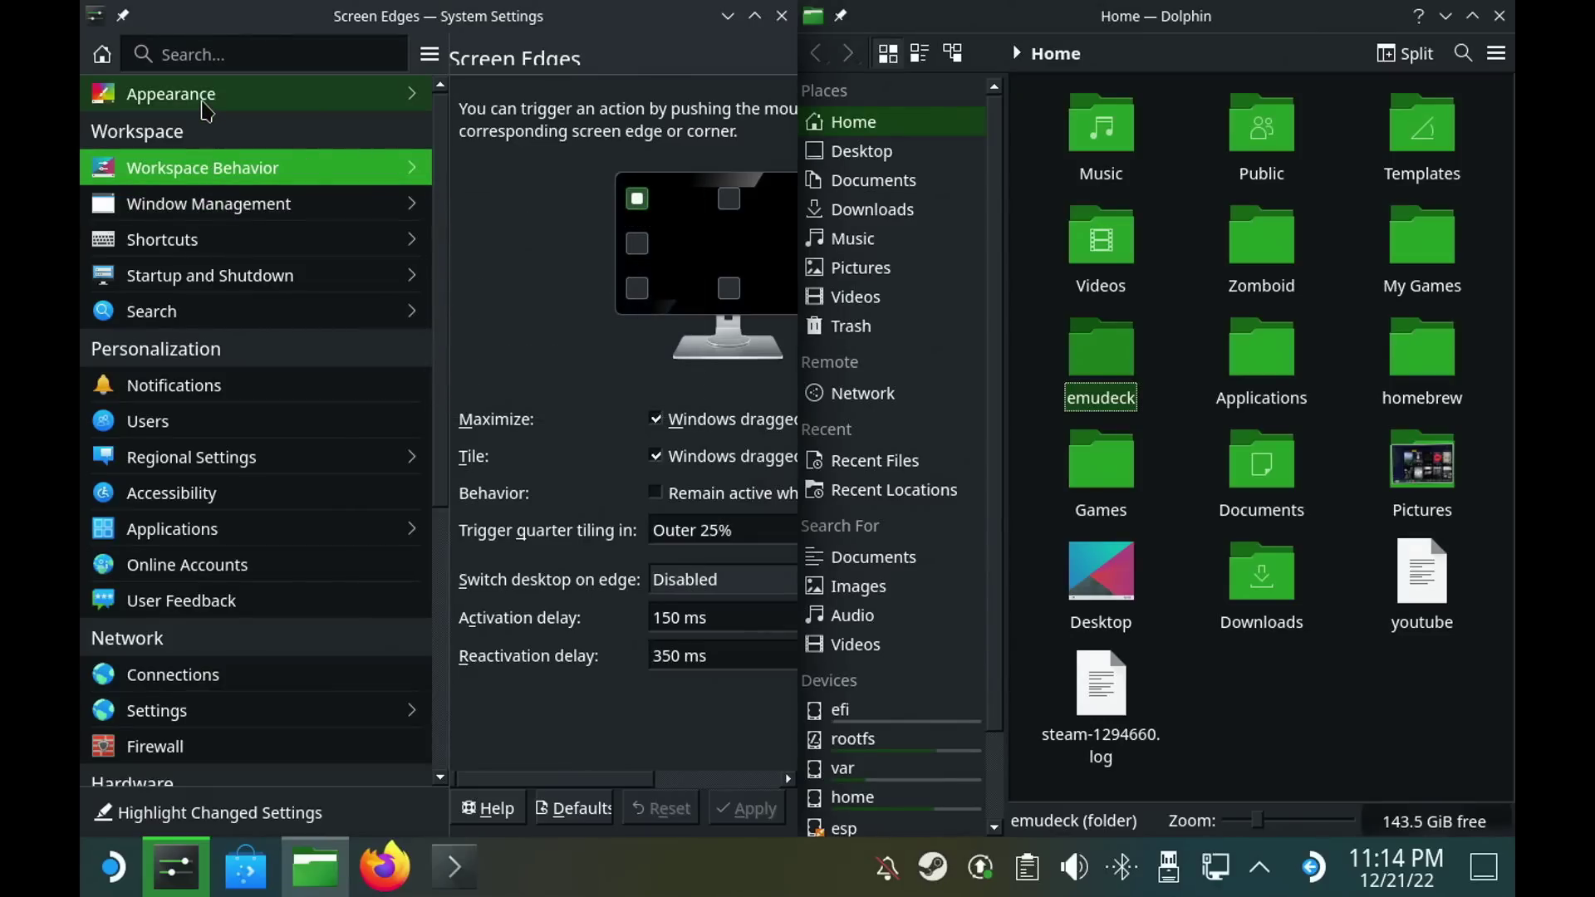
# - Apply a blue accent color on the Colors page of the Appearance settings, and replace it with yellow
pyautogui.click(206, 108)
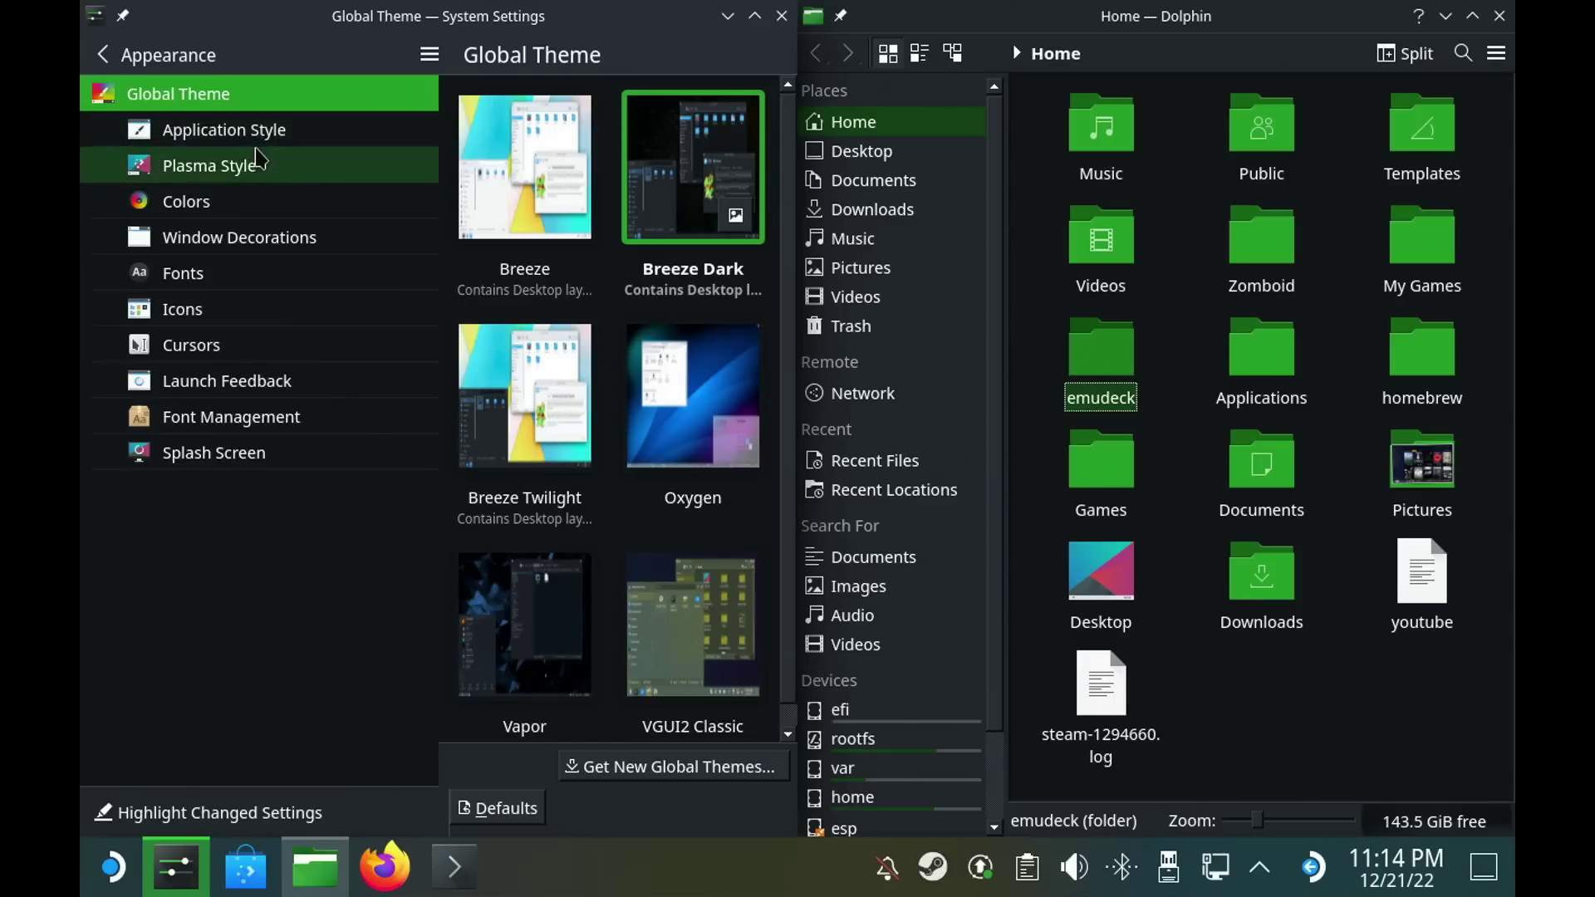
pyautogui.click(274, 200)
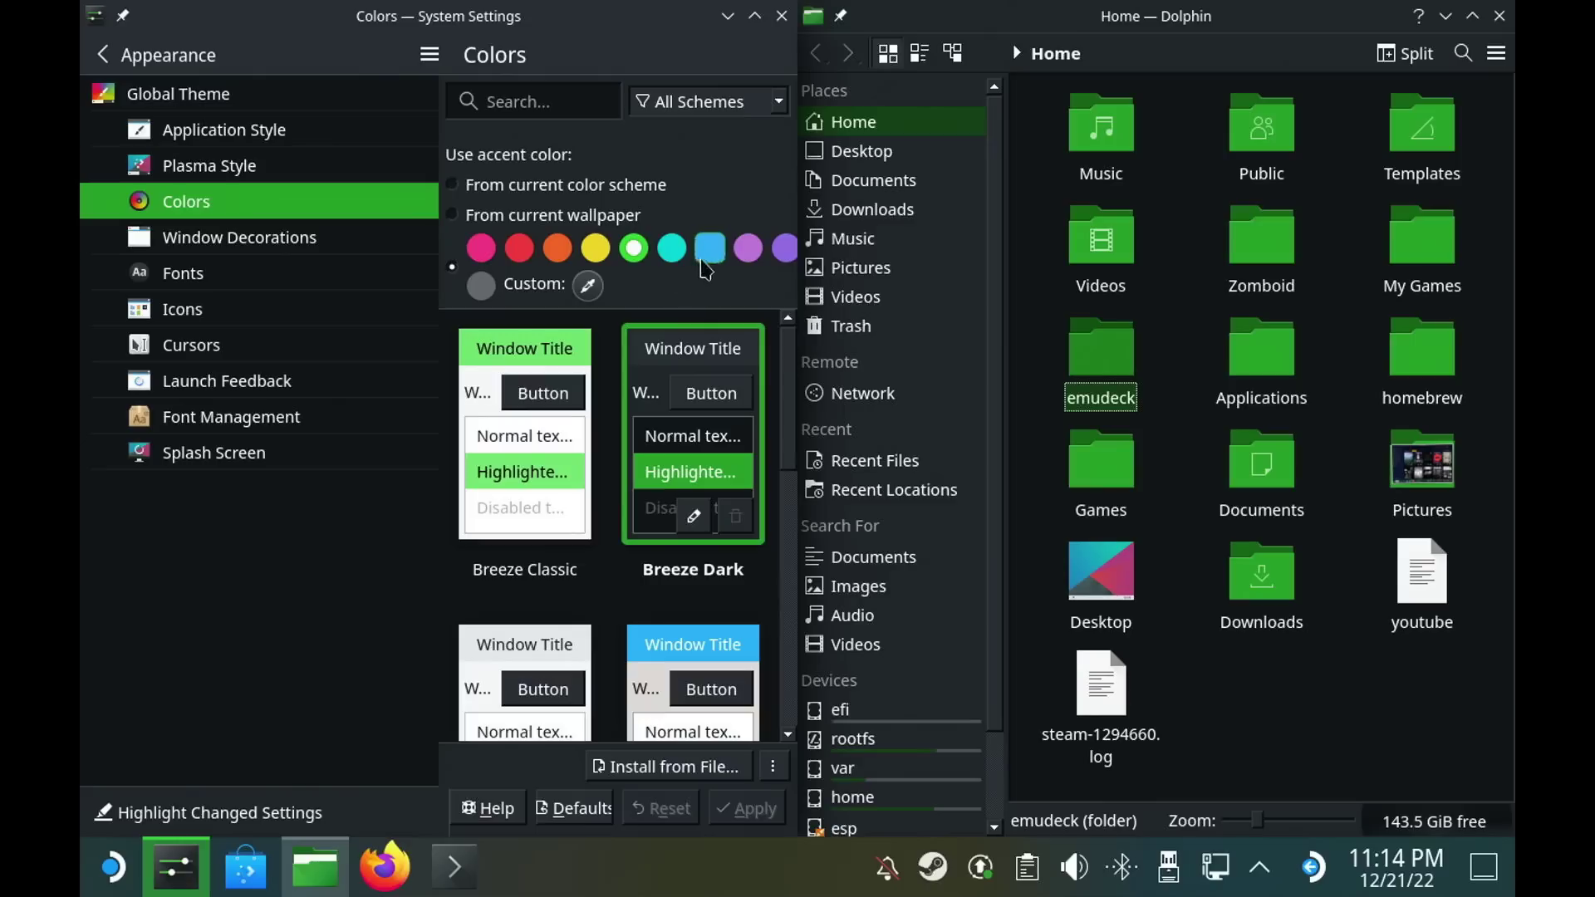
pyautogui.click(721, 251)
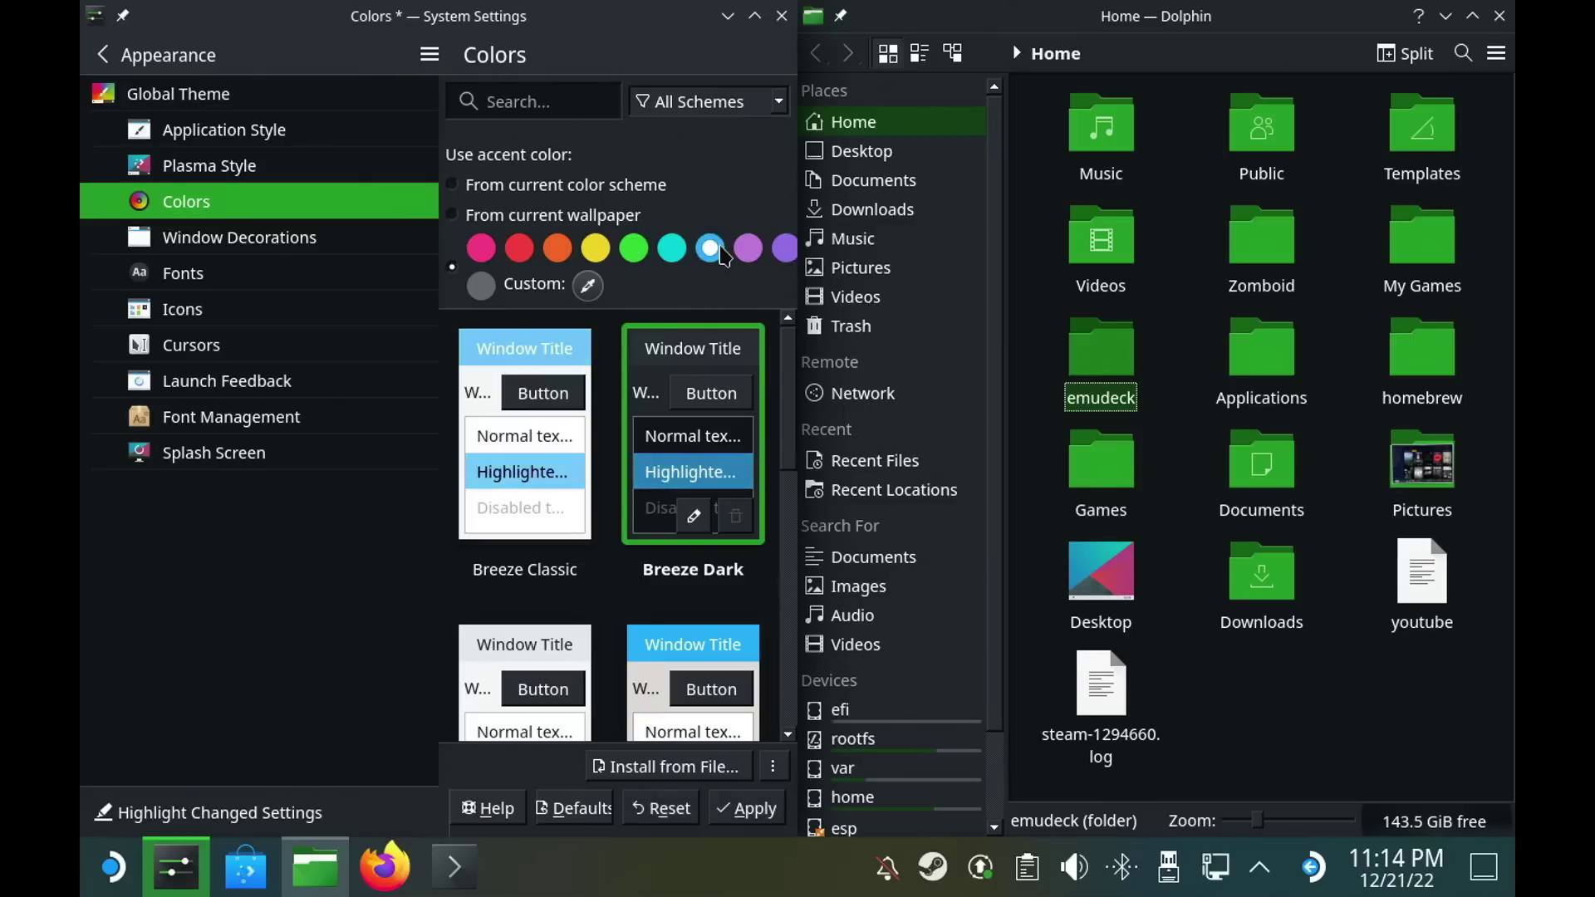
pyautogui.click(737, 814)
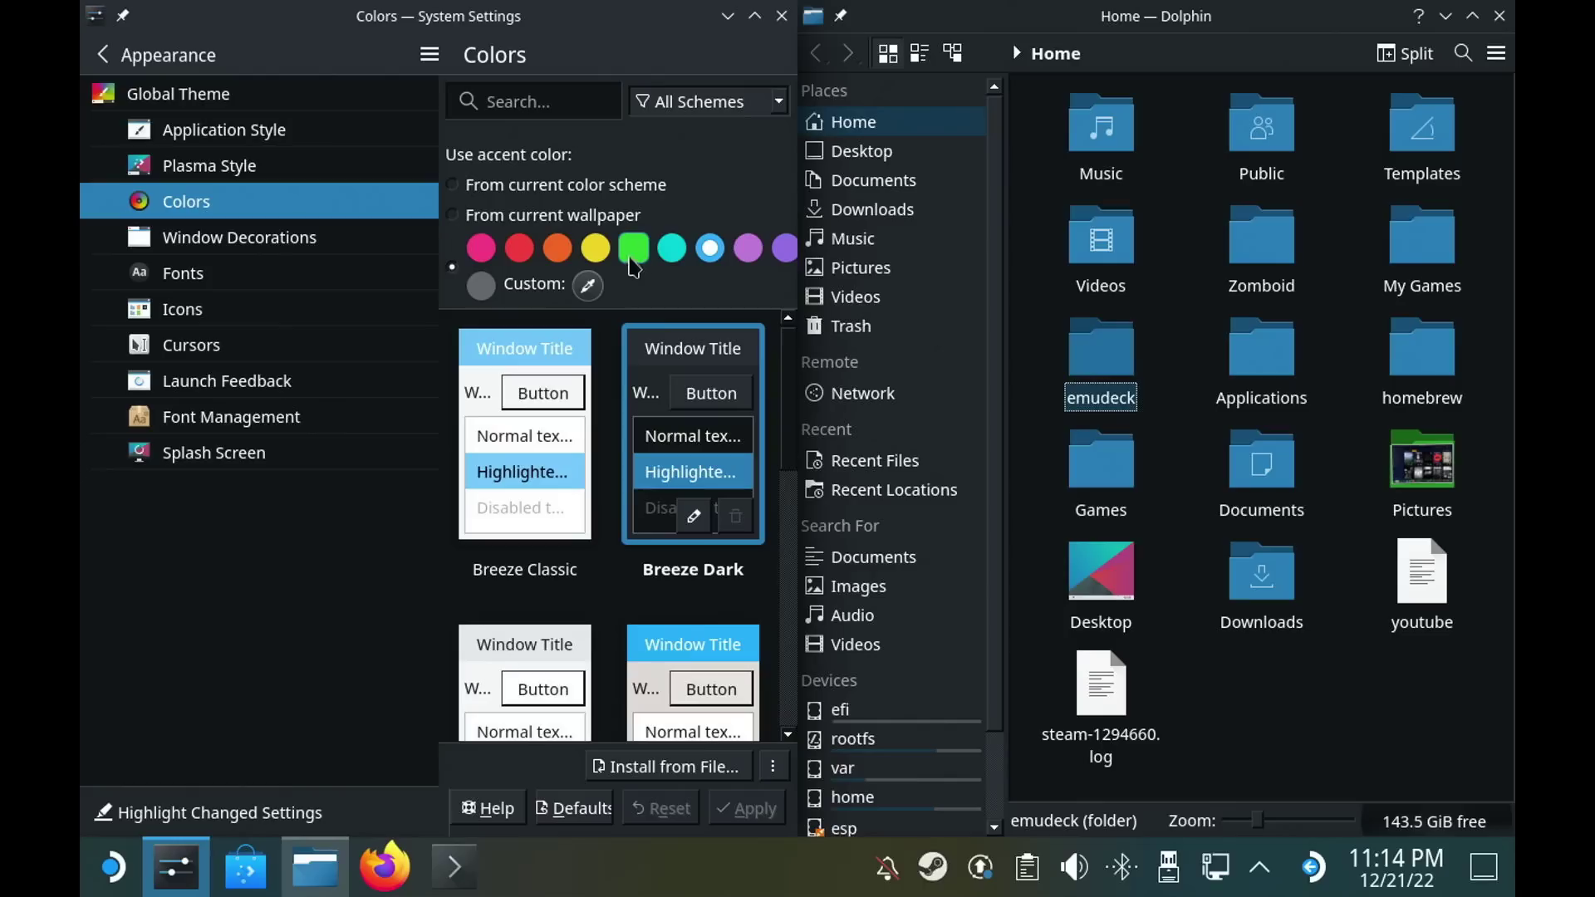
pyautogui.click(596, 249)
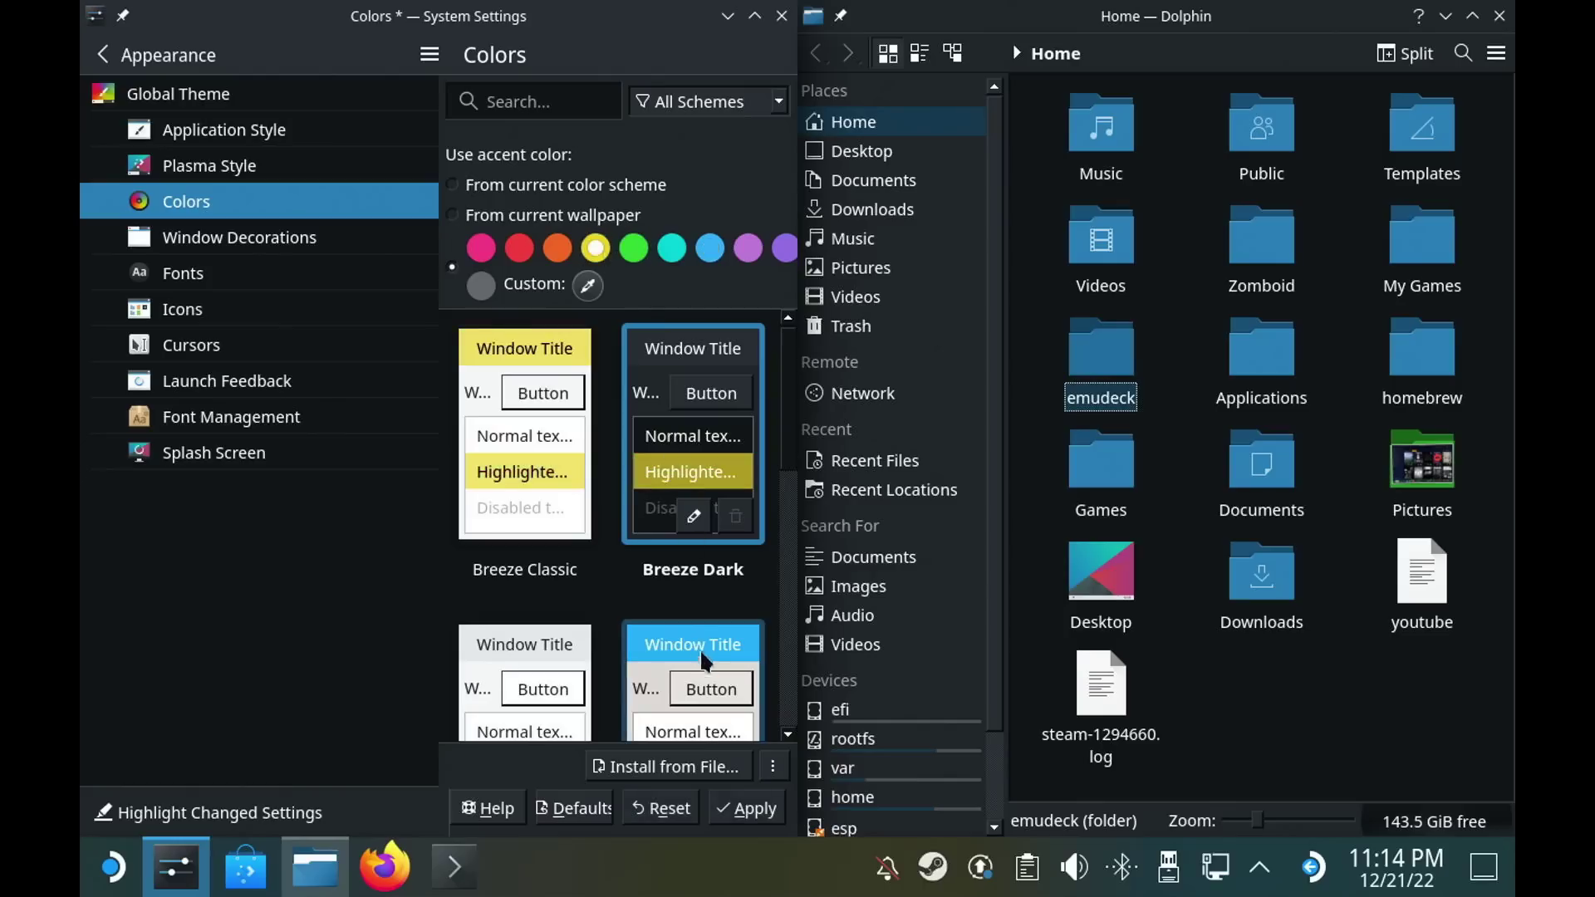
pyautogui.click(749, 808)
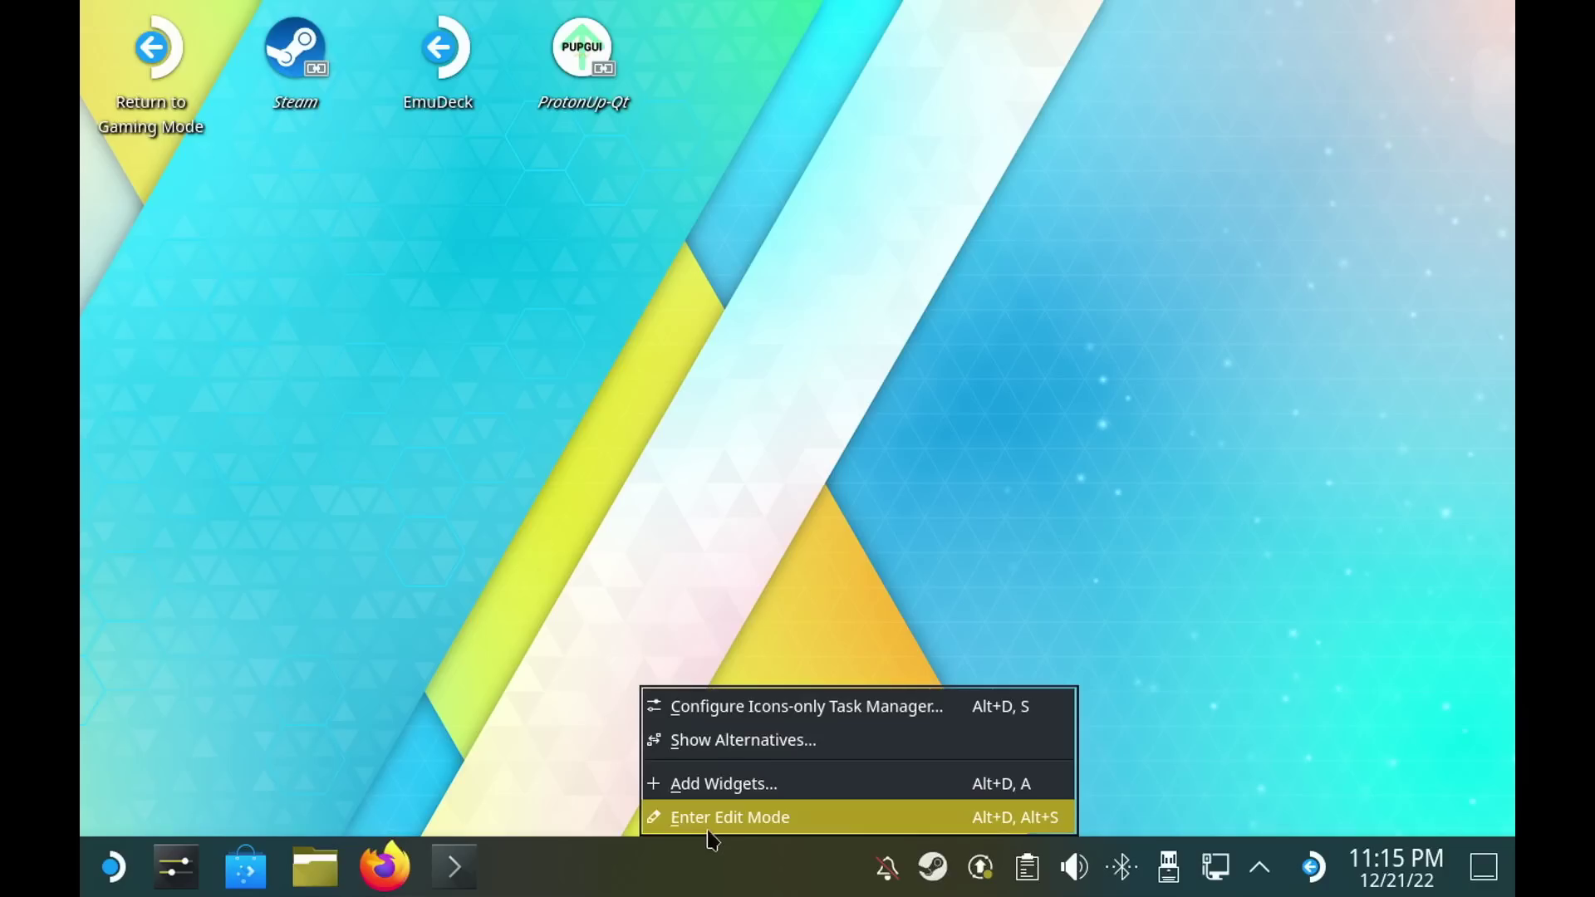
# - Put the desktop panel into edit mode and turn it into a floating panel
pyautogui.click(710, 838)
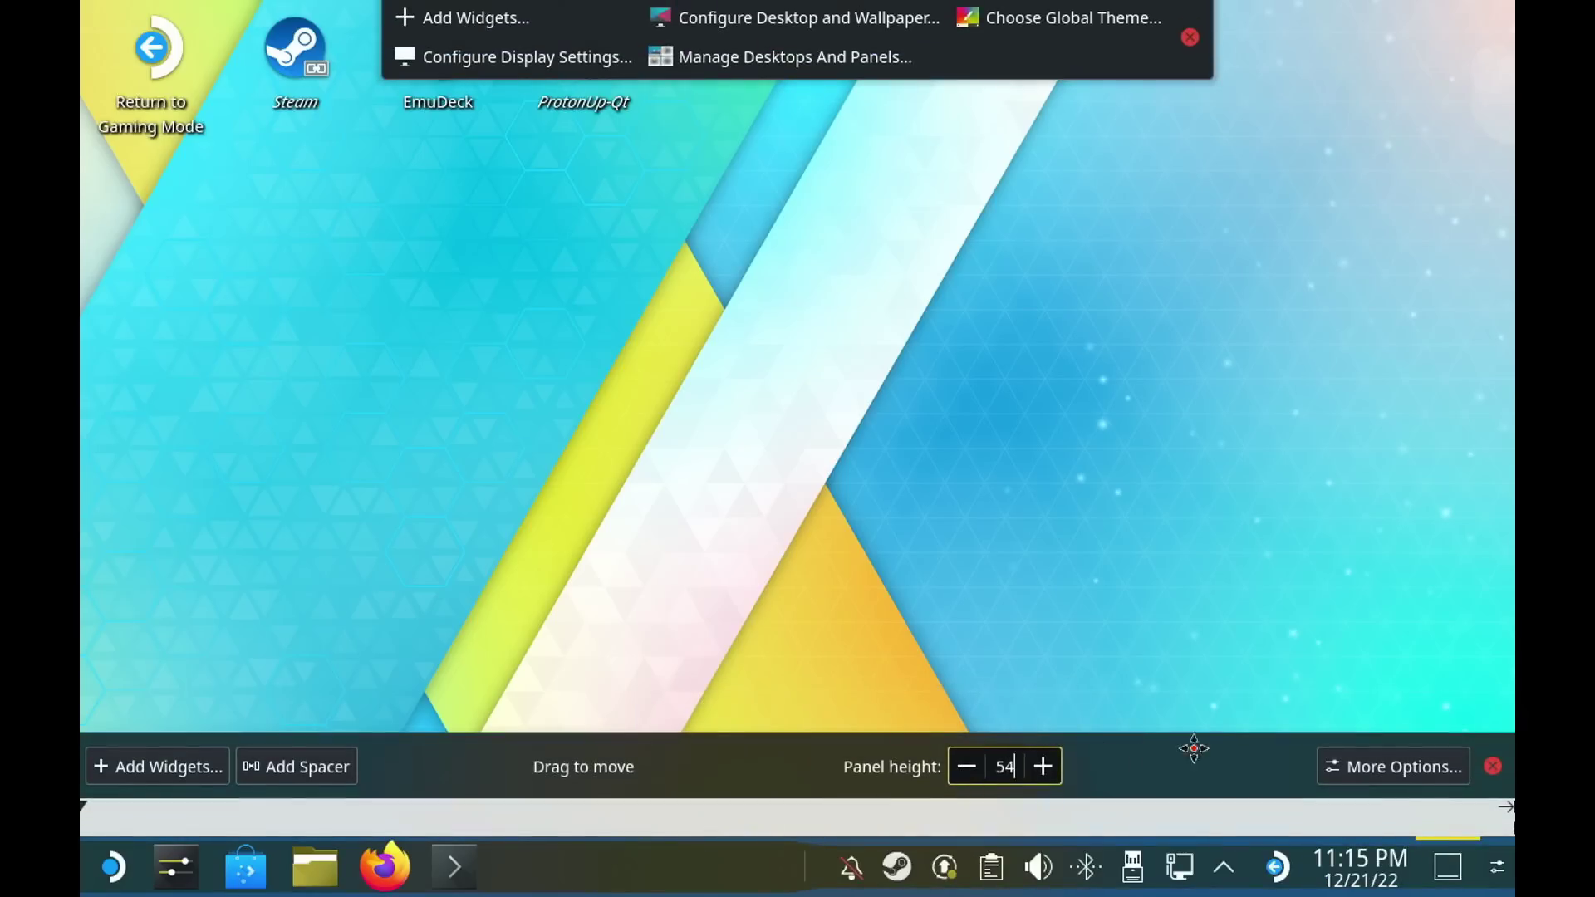
pyautogui.click(1346, 765)
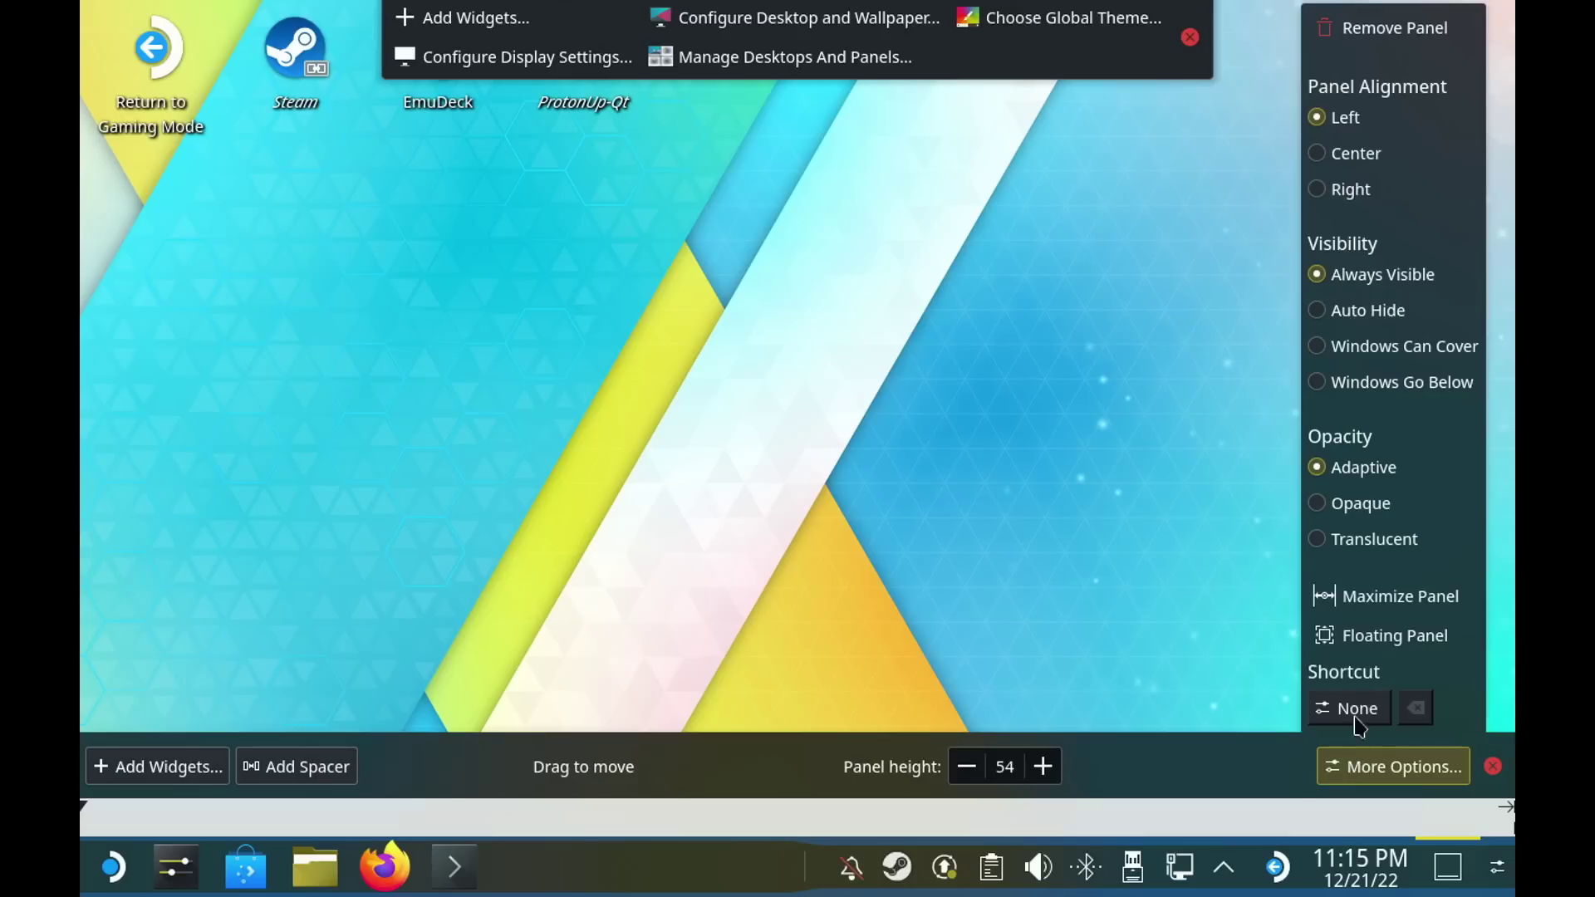
pyautogui.click(1352, 638)
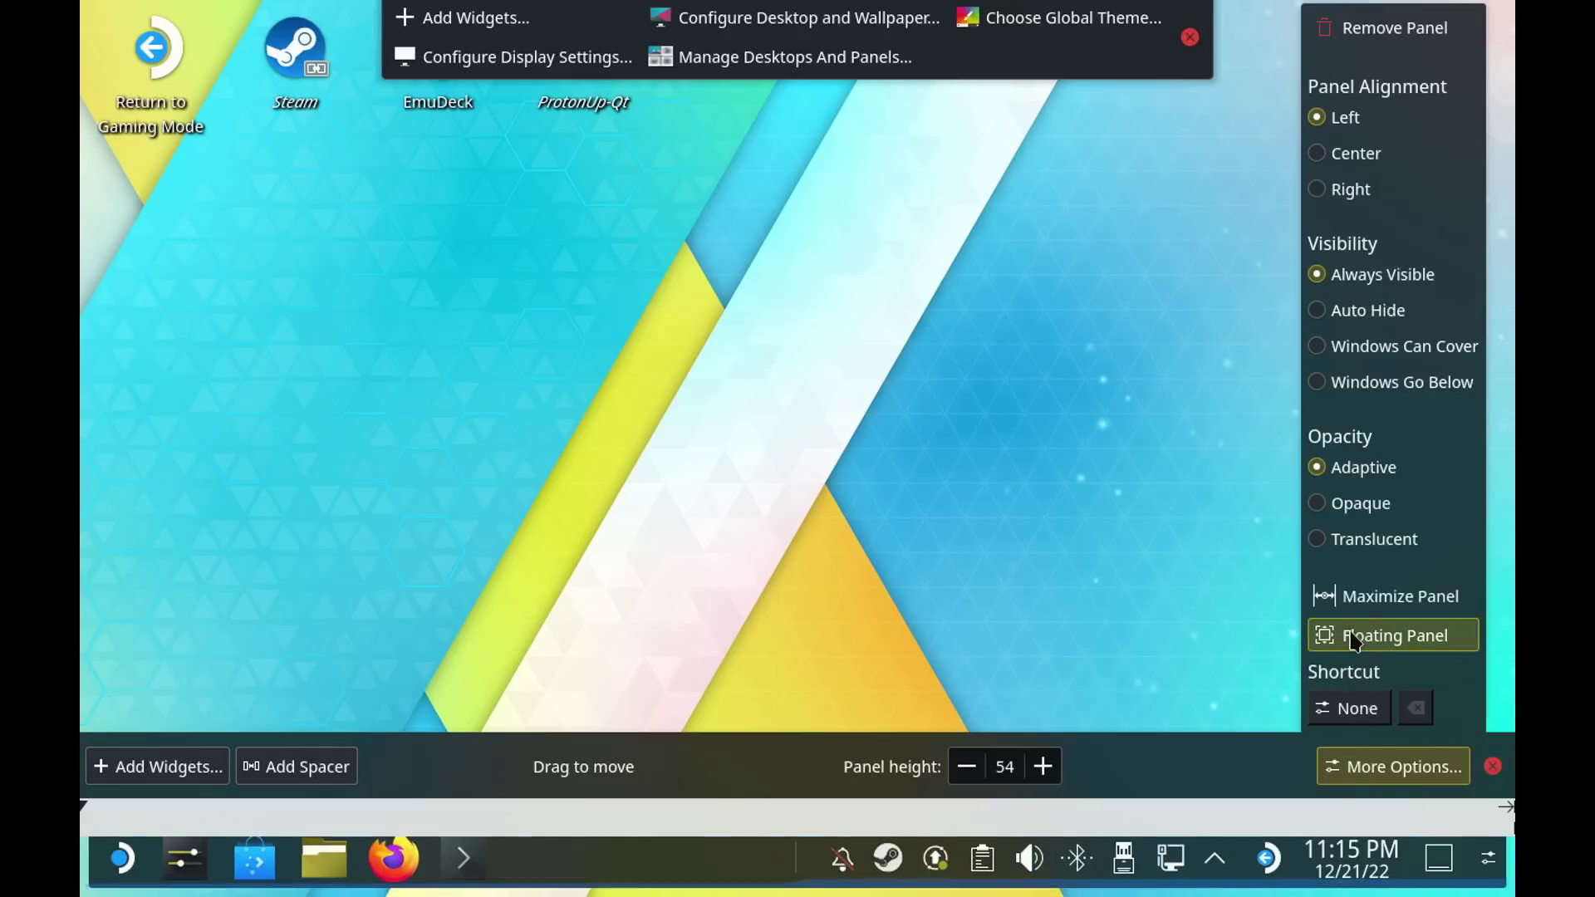
pyautogui.click(1138, 565)
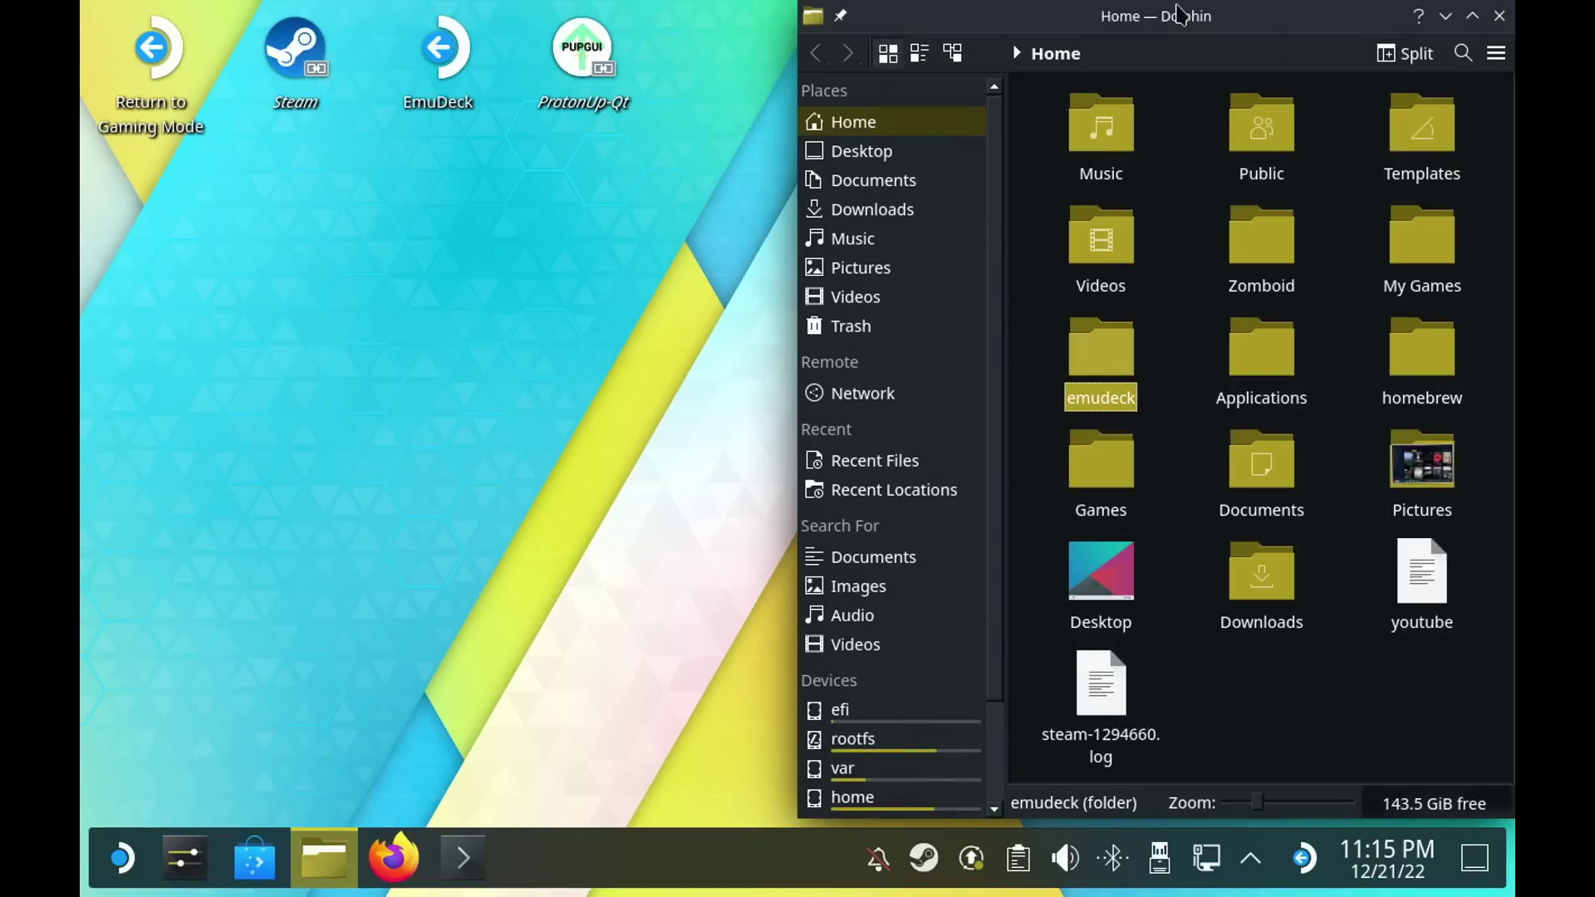
# - Maximize the Dolphin window and pull it back off the screen's top edge
pyautogui.doubleClick(1166, 14)
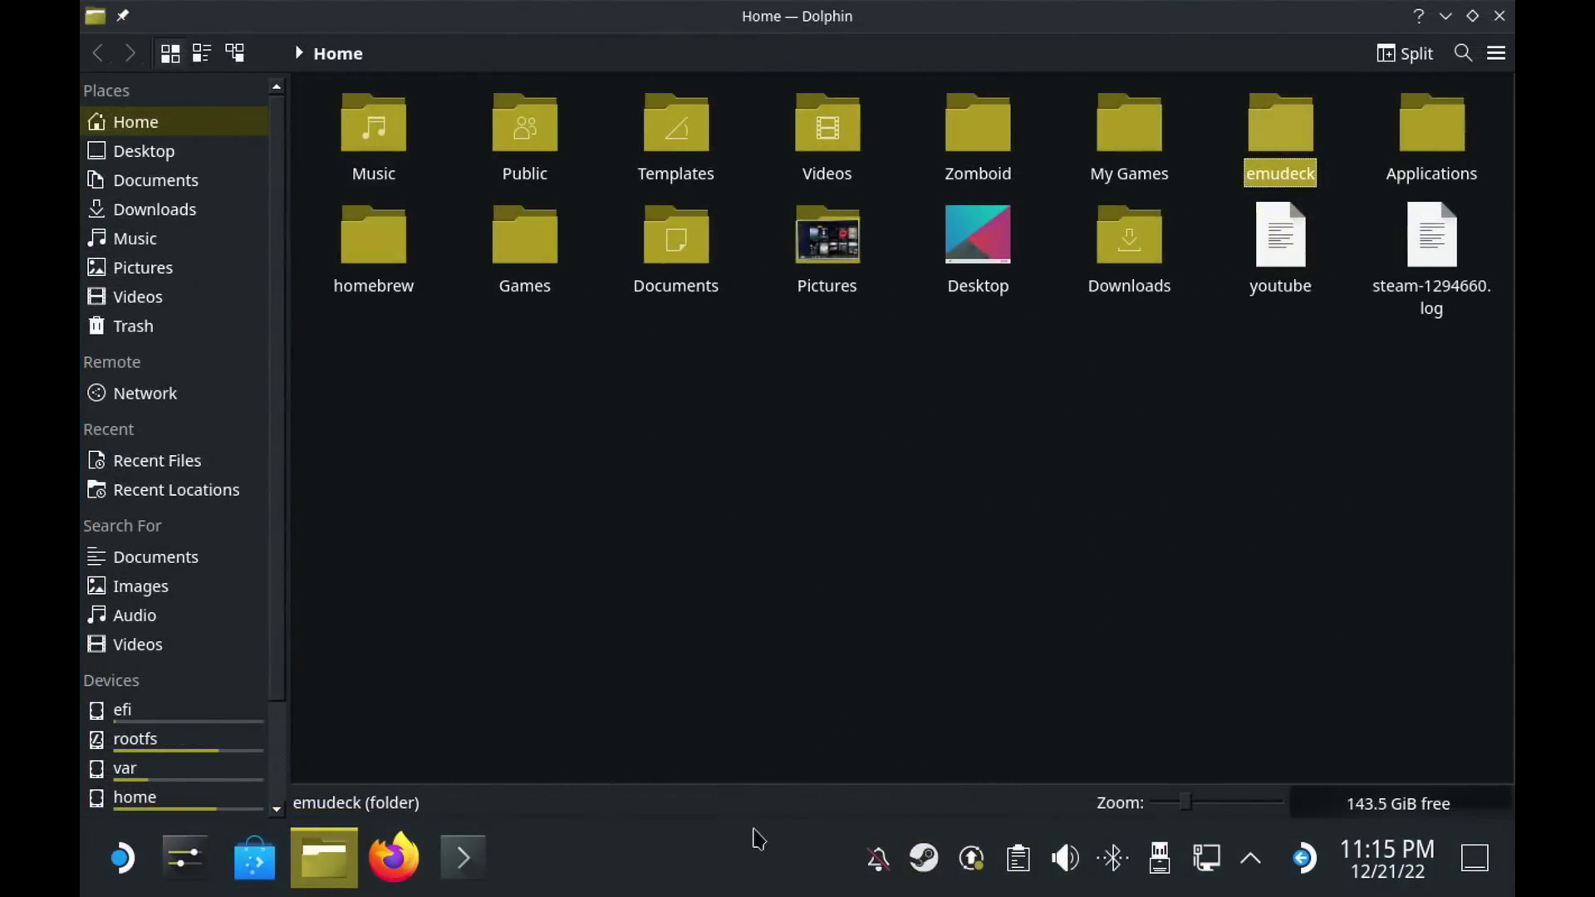
pyautogui.moveTo(737, 18); pyautogui.dragTo(788, 102)
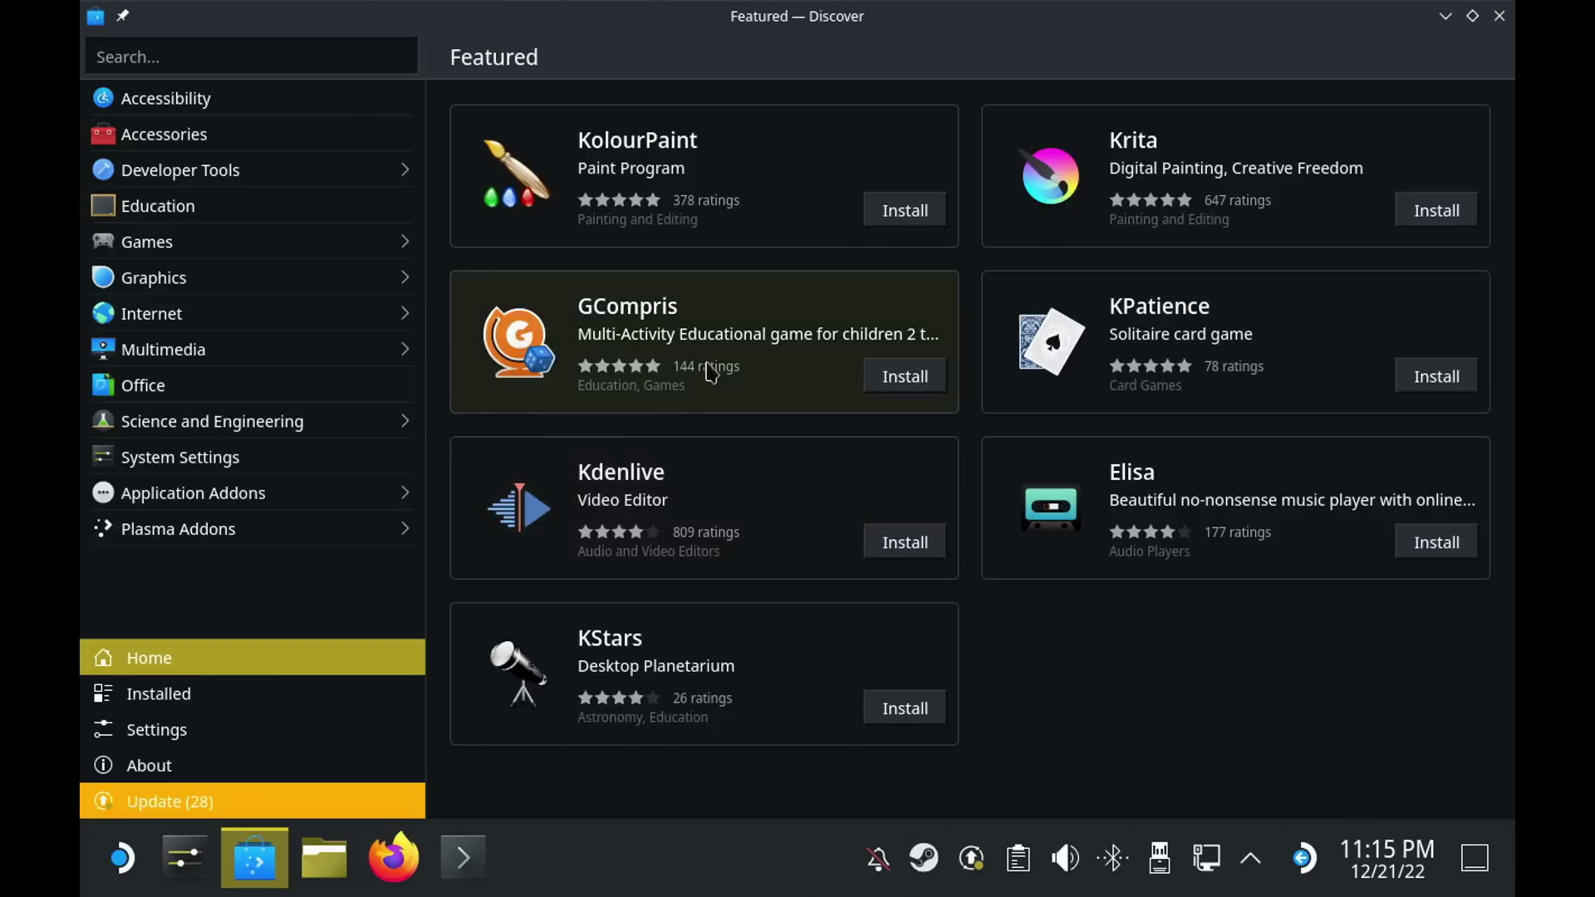
# - Open the Shattered Pixel Dungeon page from Discover's Games category
pyautogui.click(310, 249)
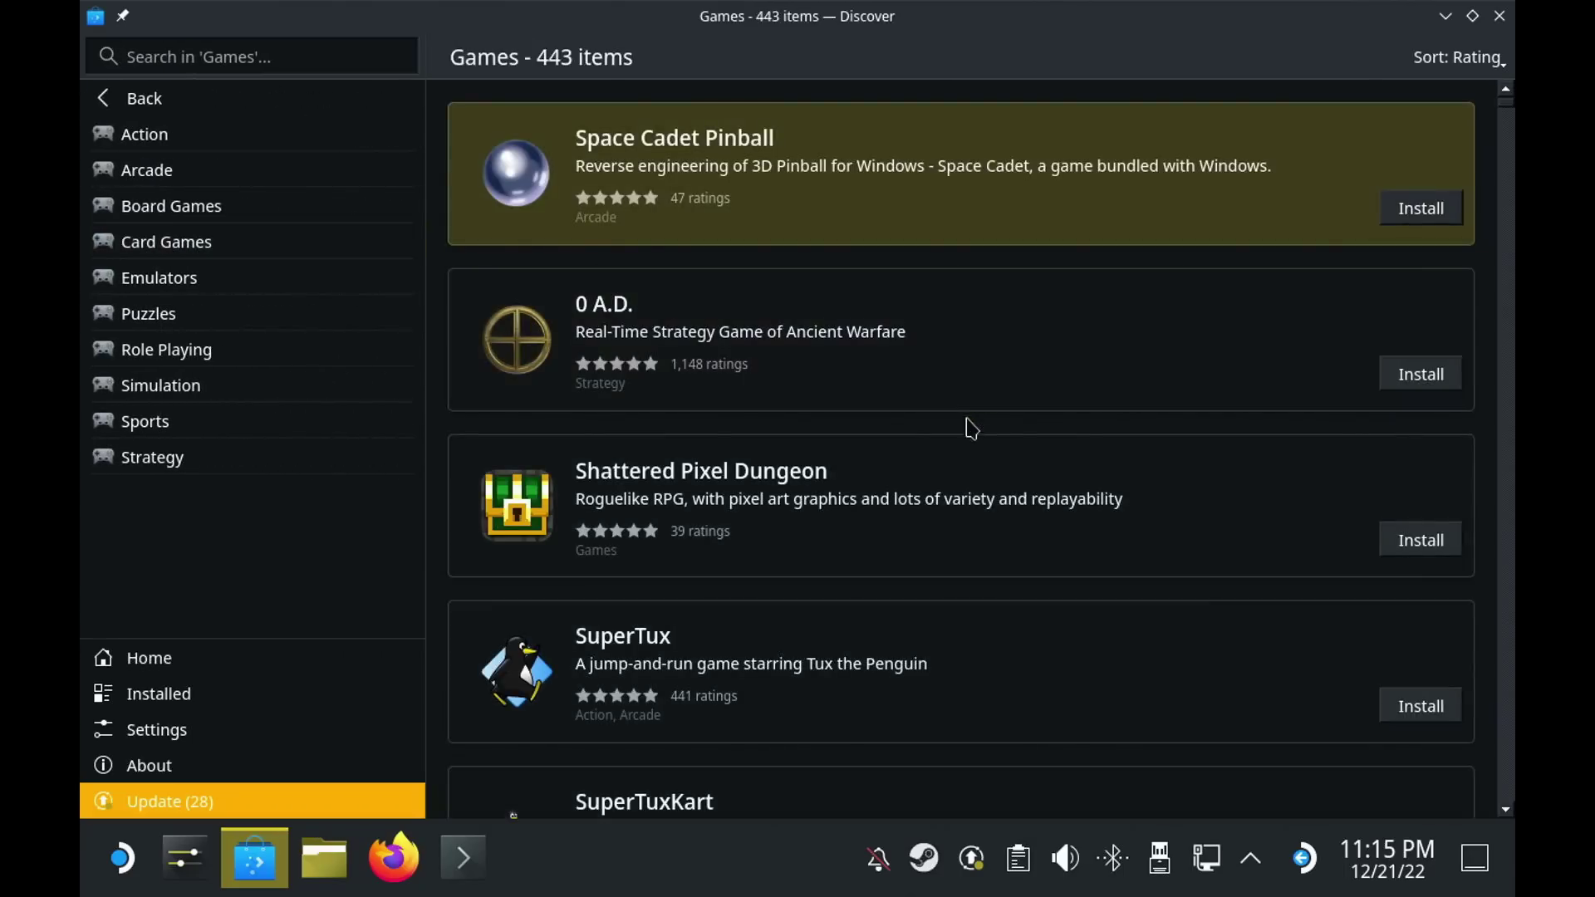
pyautogui.click(976, 482)
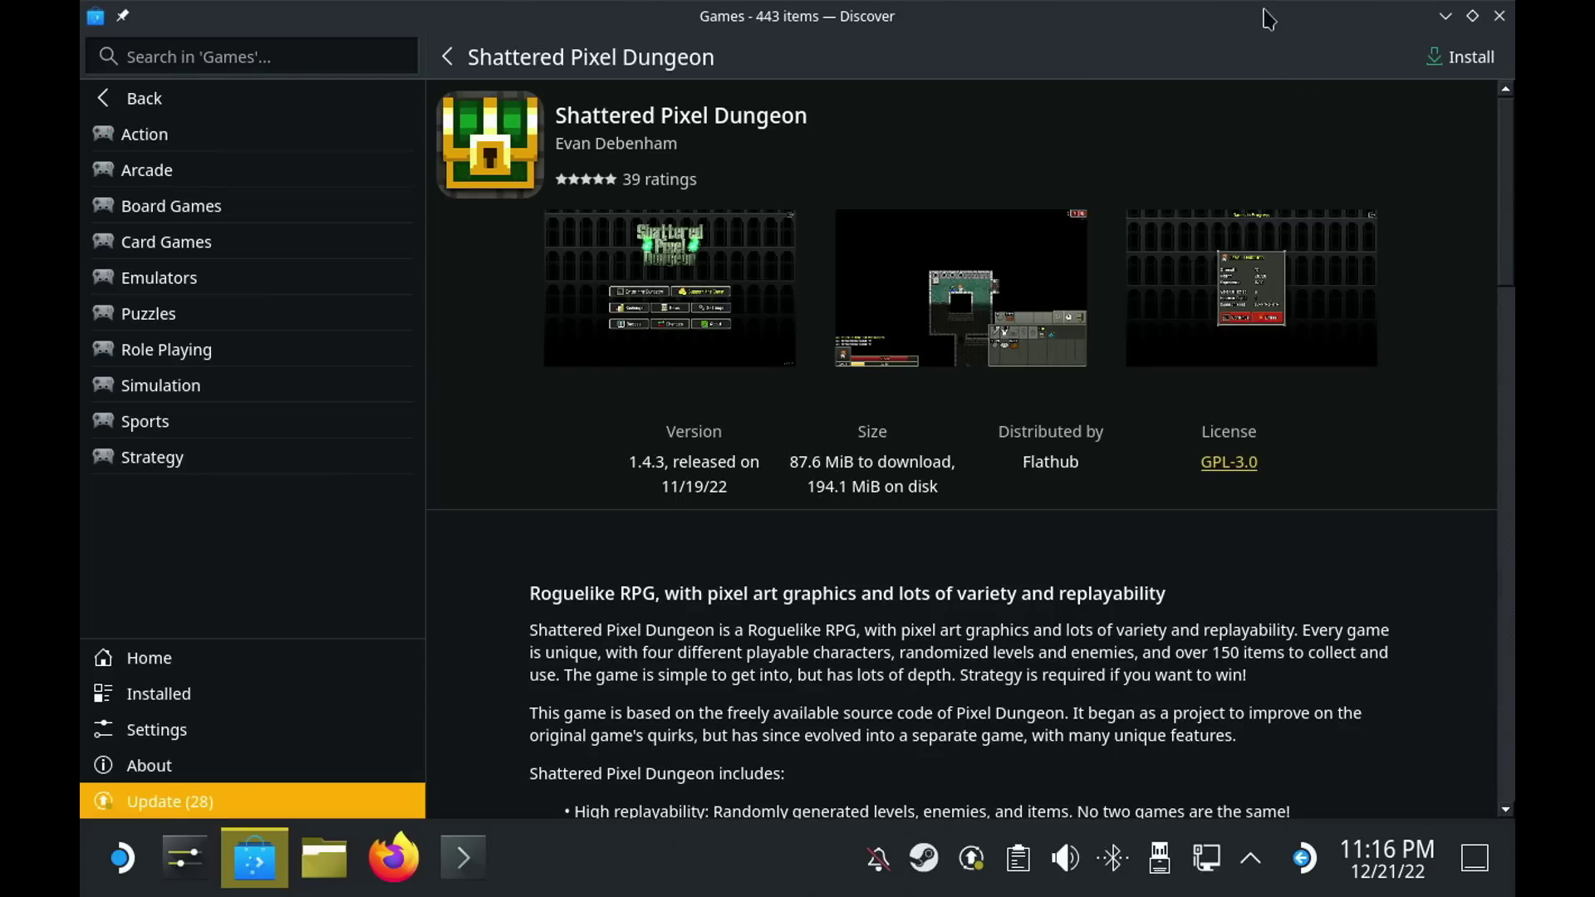
# - Pull the Discover window out of its maximized state and resize its width, widening it and narrowing it again
pyautogui.moveTo(1244, 39); pyautogui.dragTo(1094, 116)
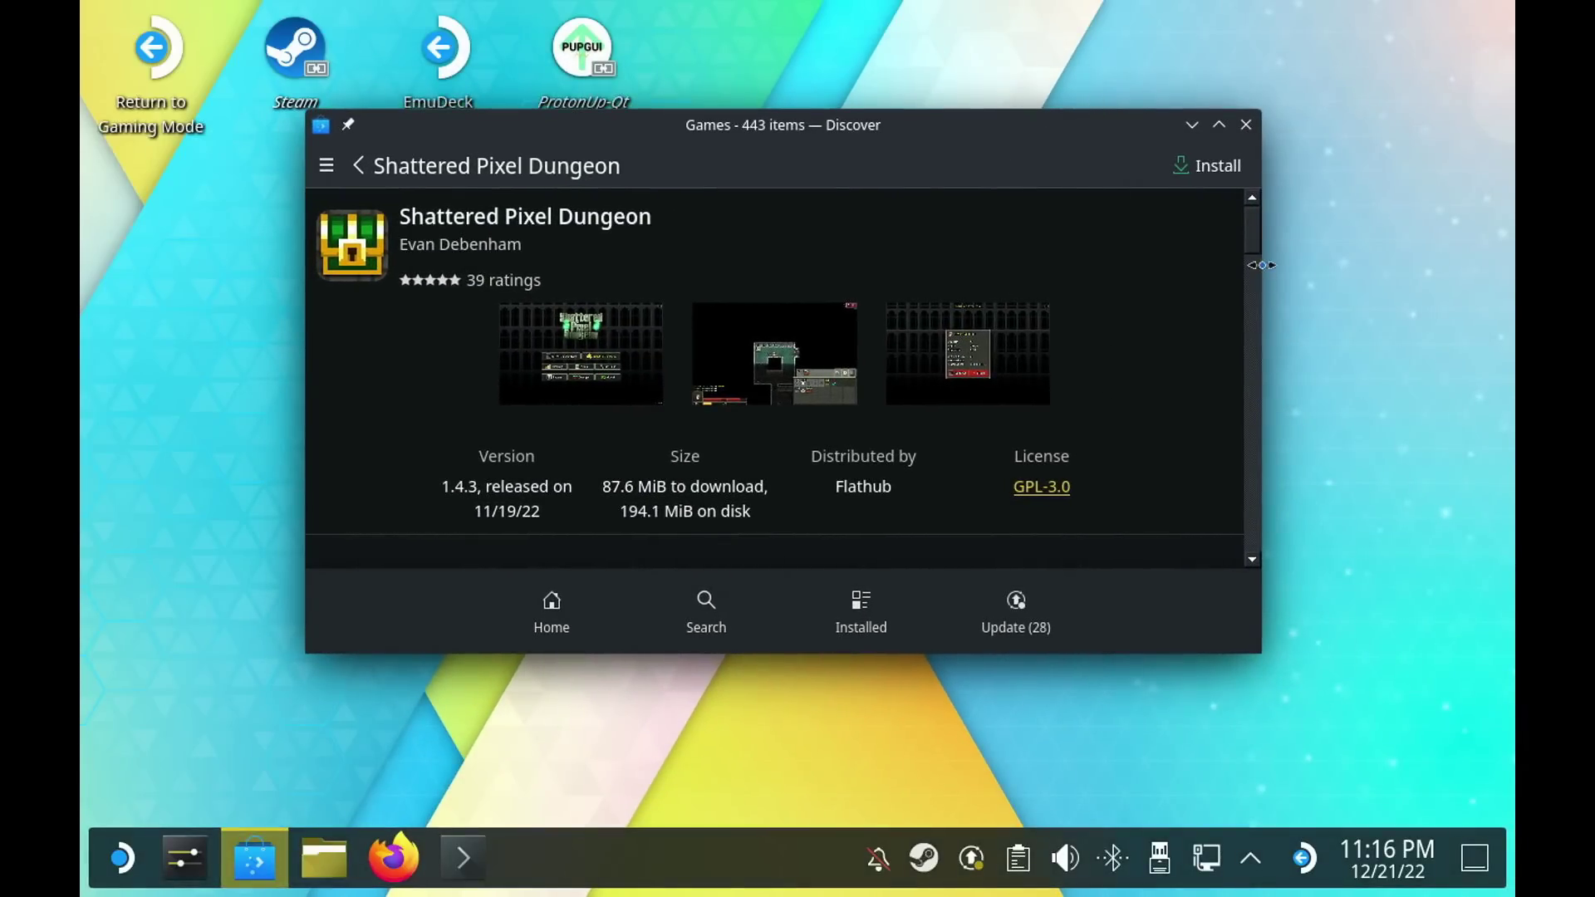
pyautogui.moveTo(1263, 266); pyautogui.dragTo(1458, 262)
pyautogui.moveTo(1339, 260); pyautogui.dragTo(1041, 278)
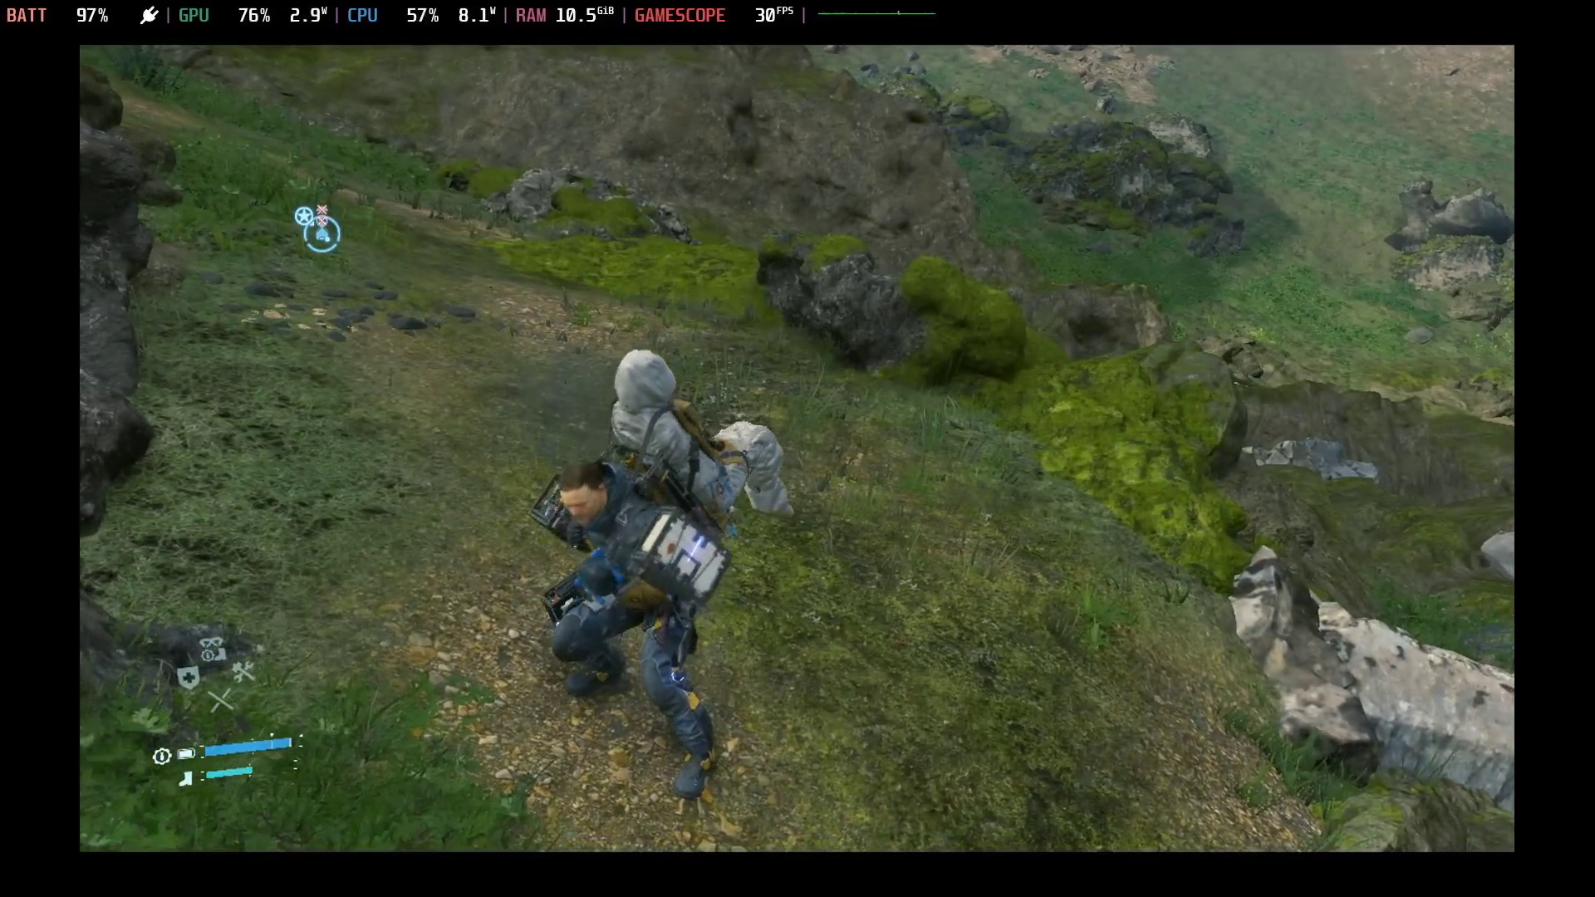
pyautogui.press('m')
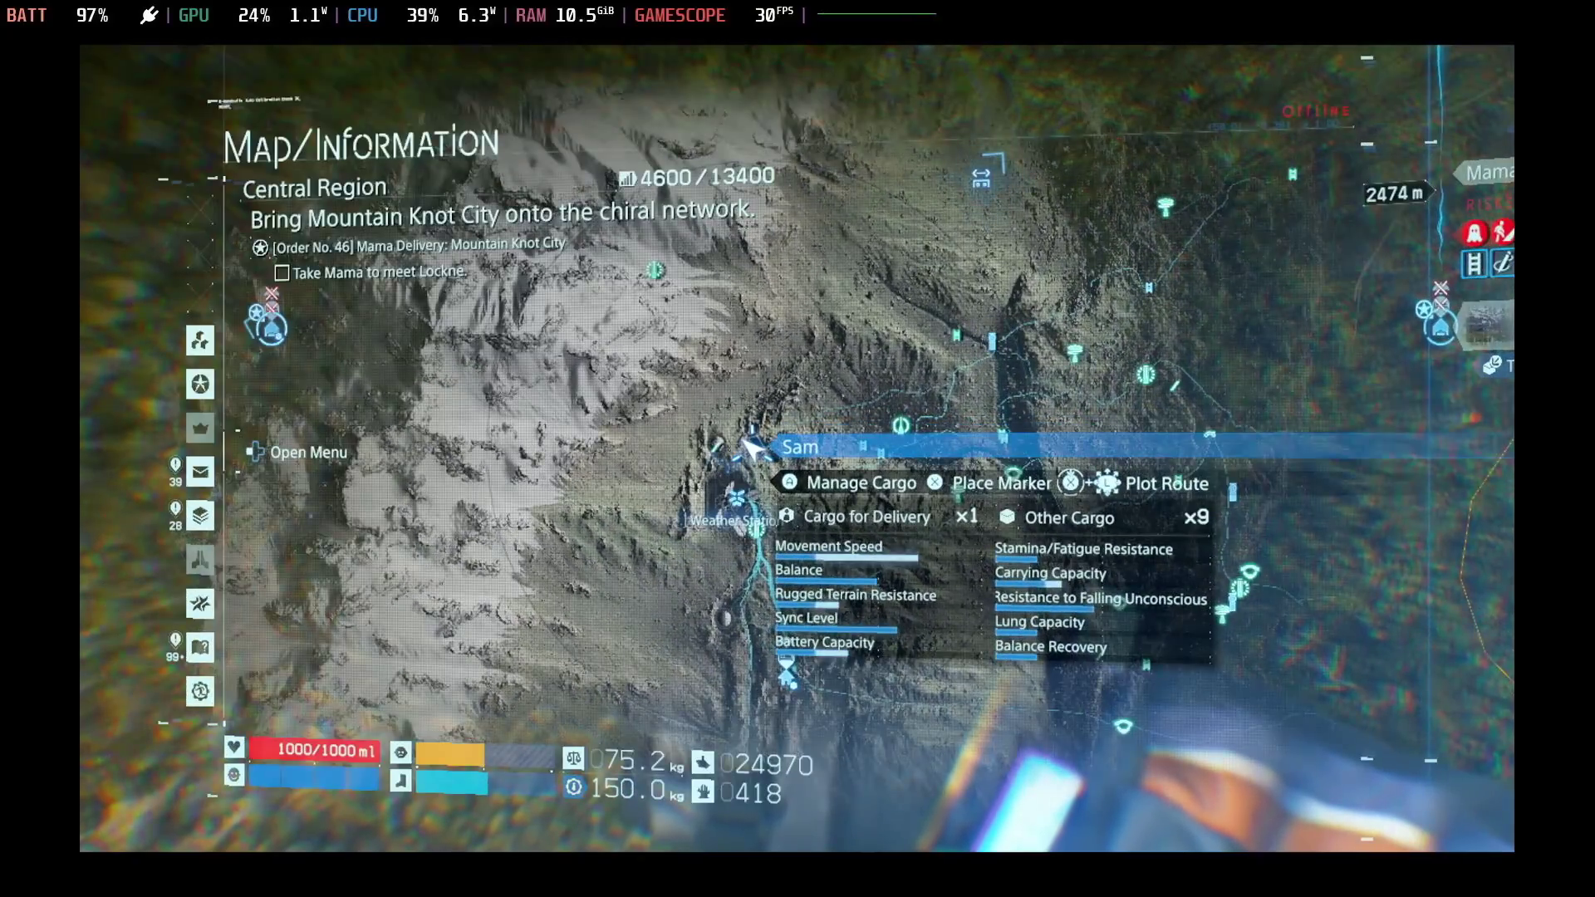
pyautogui.press('m')
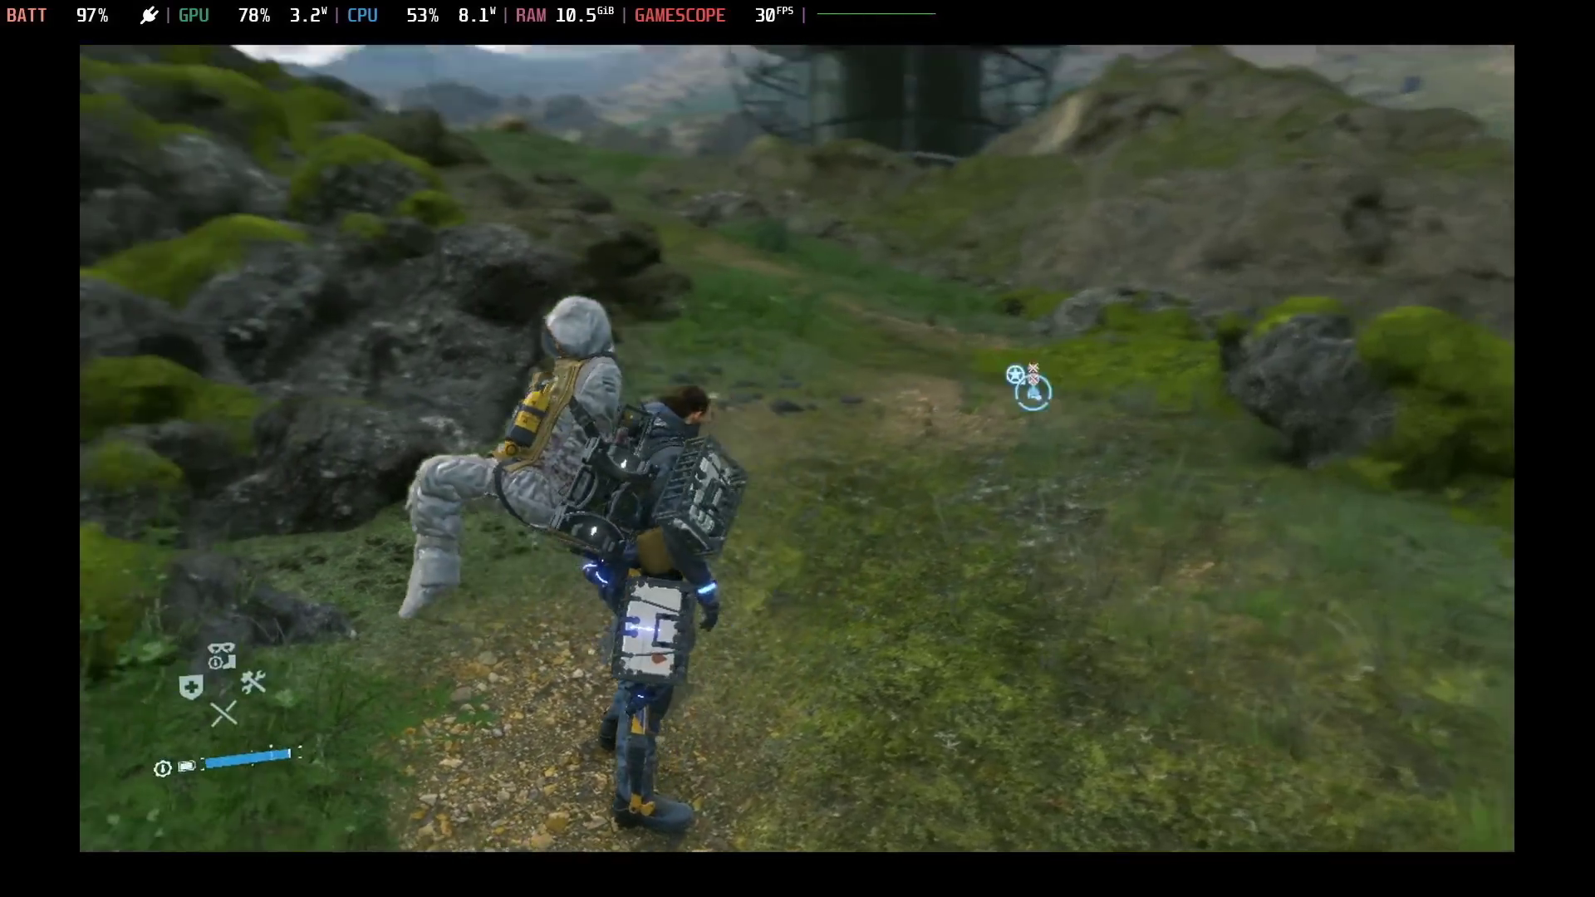
pyautogui.press('w')
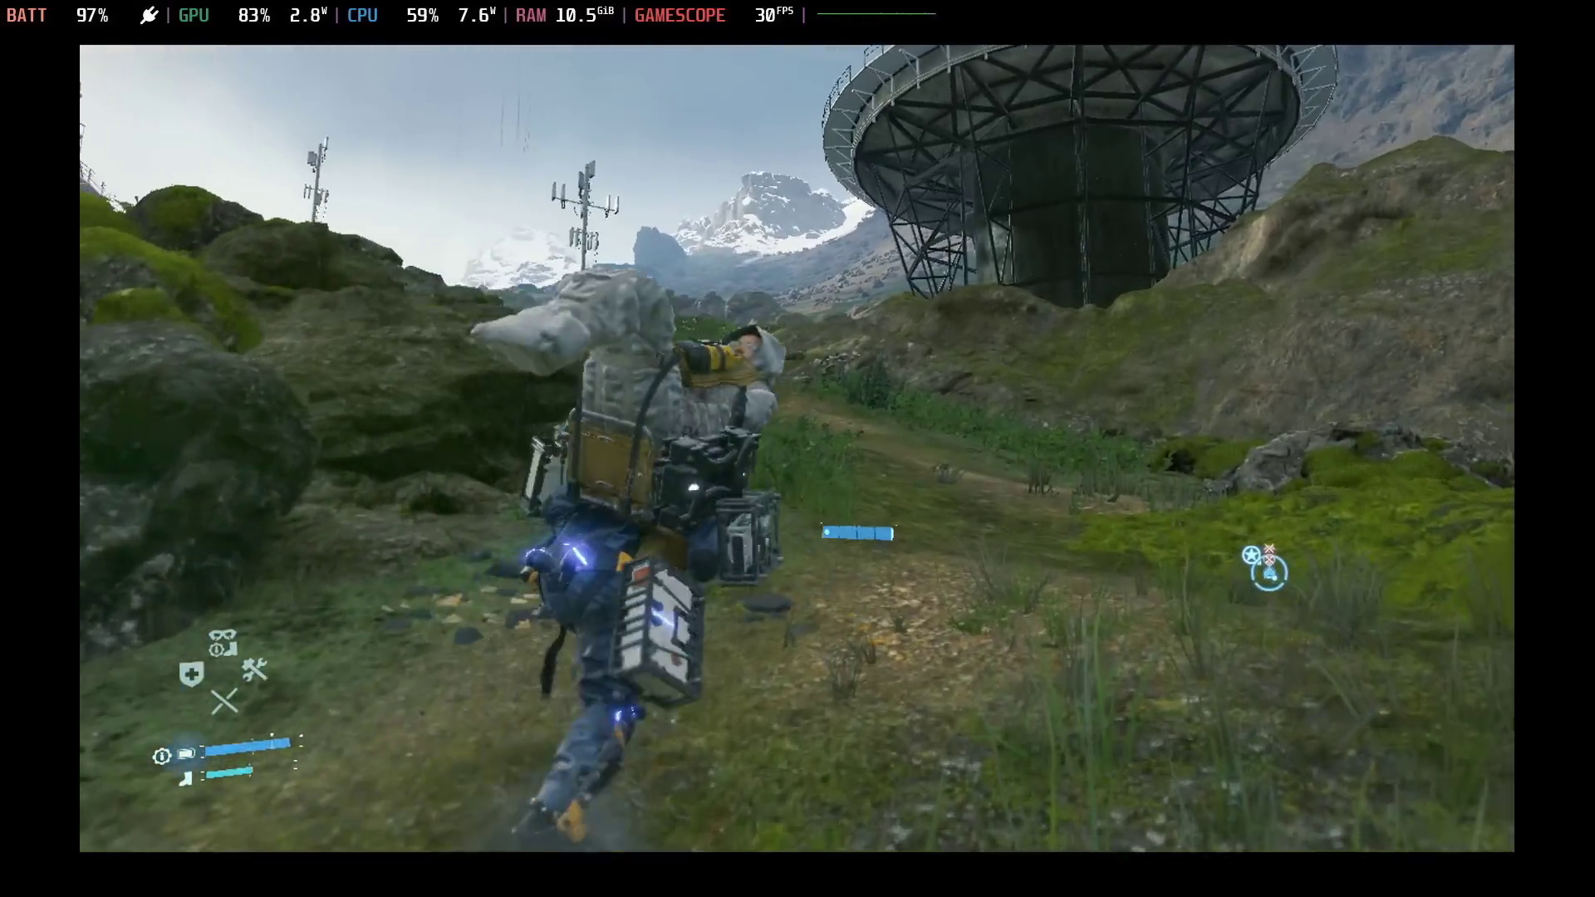
pyautogui.press('w')
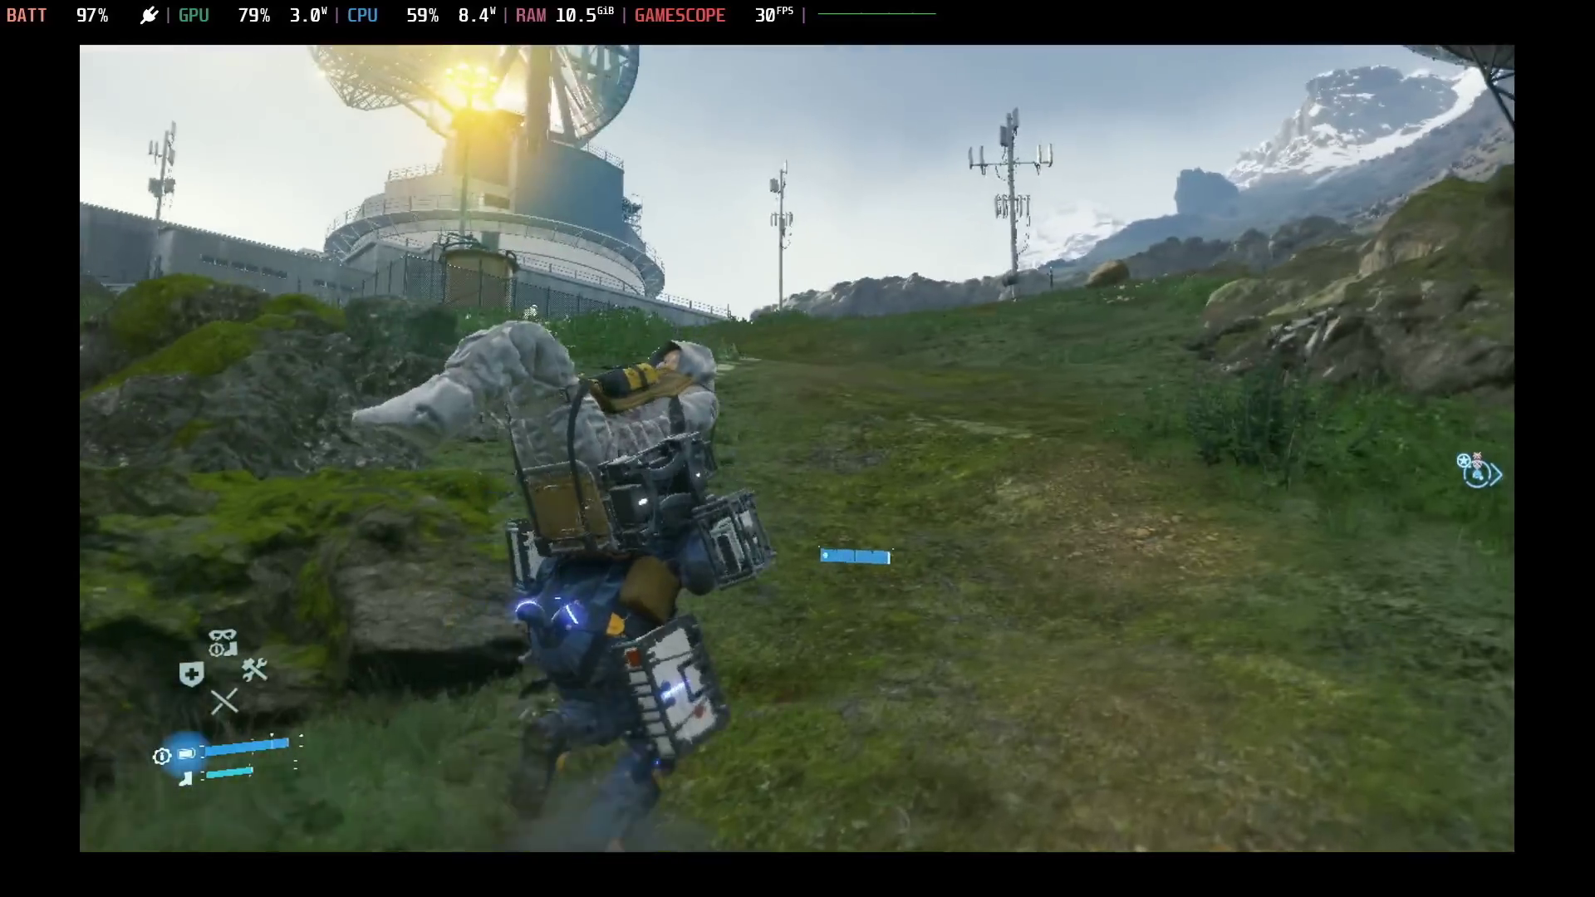
pyautogui.press('w')
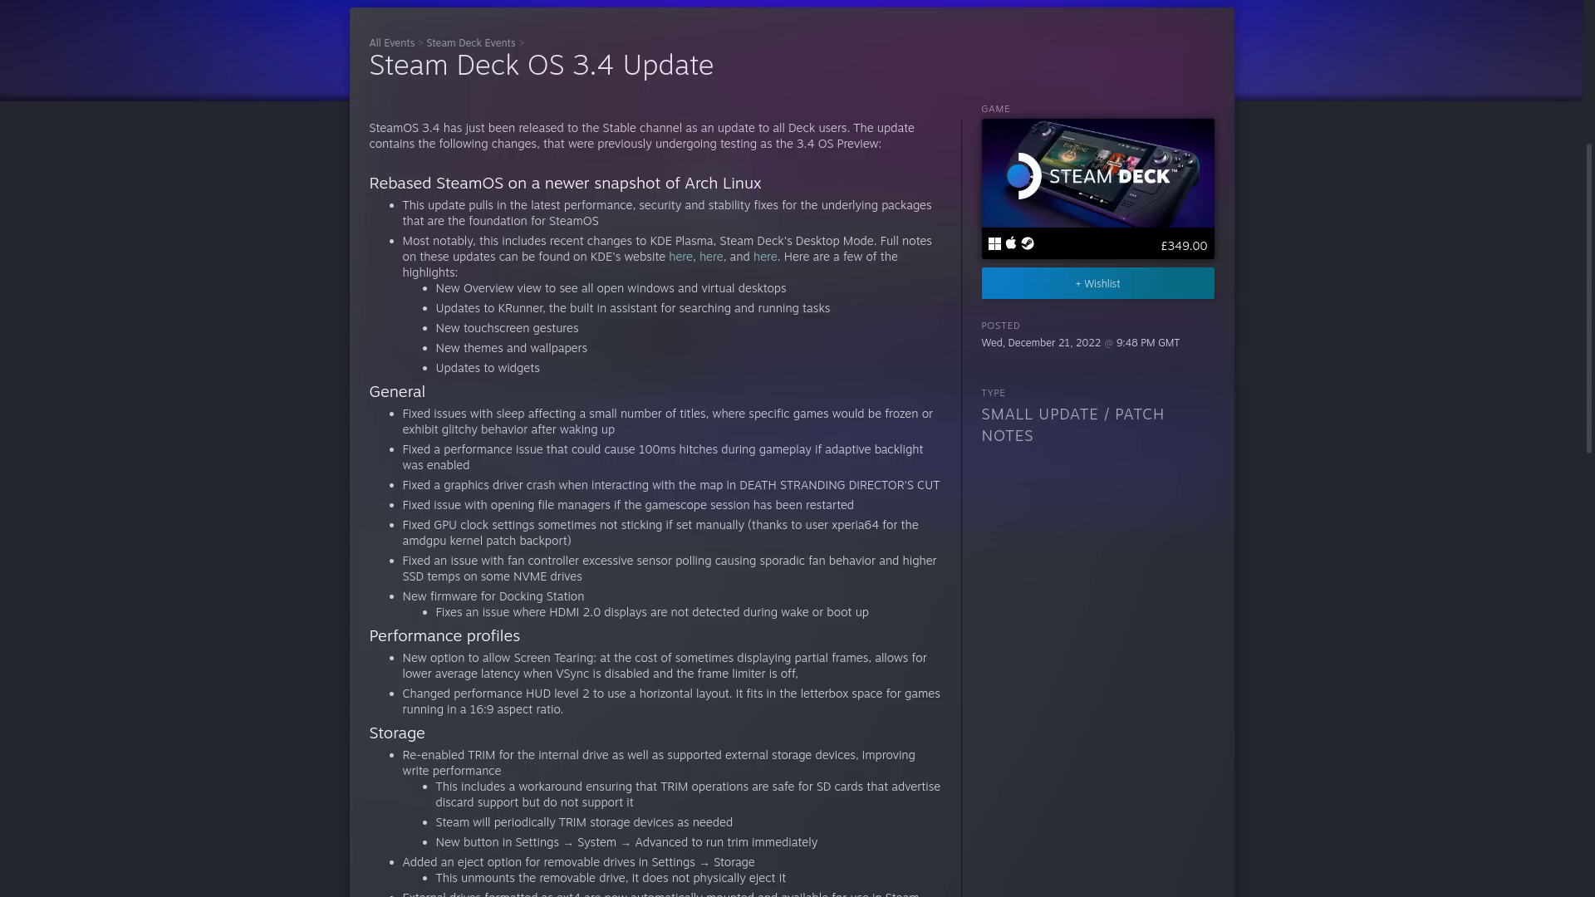
pyautogui.scroll(-4, 654, 449)
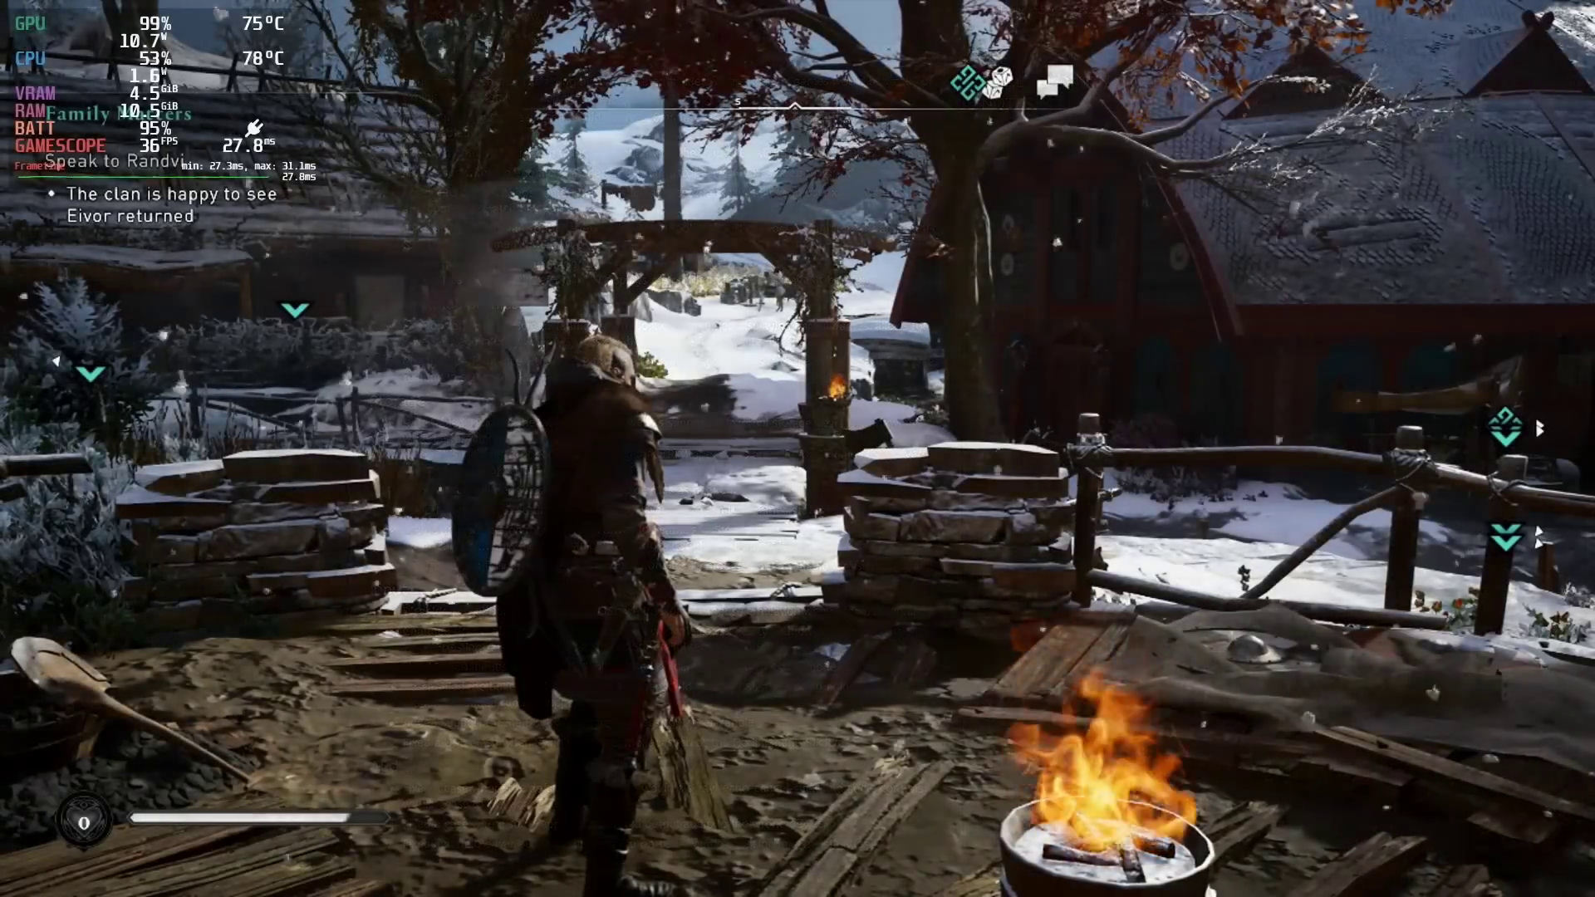
# - Open the quick access Performance settings over the running game and enable Allow Tearing
pyautogui.hotkey('ctrl', '2')
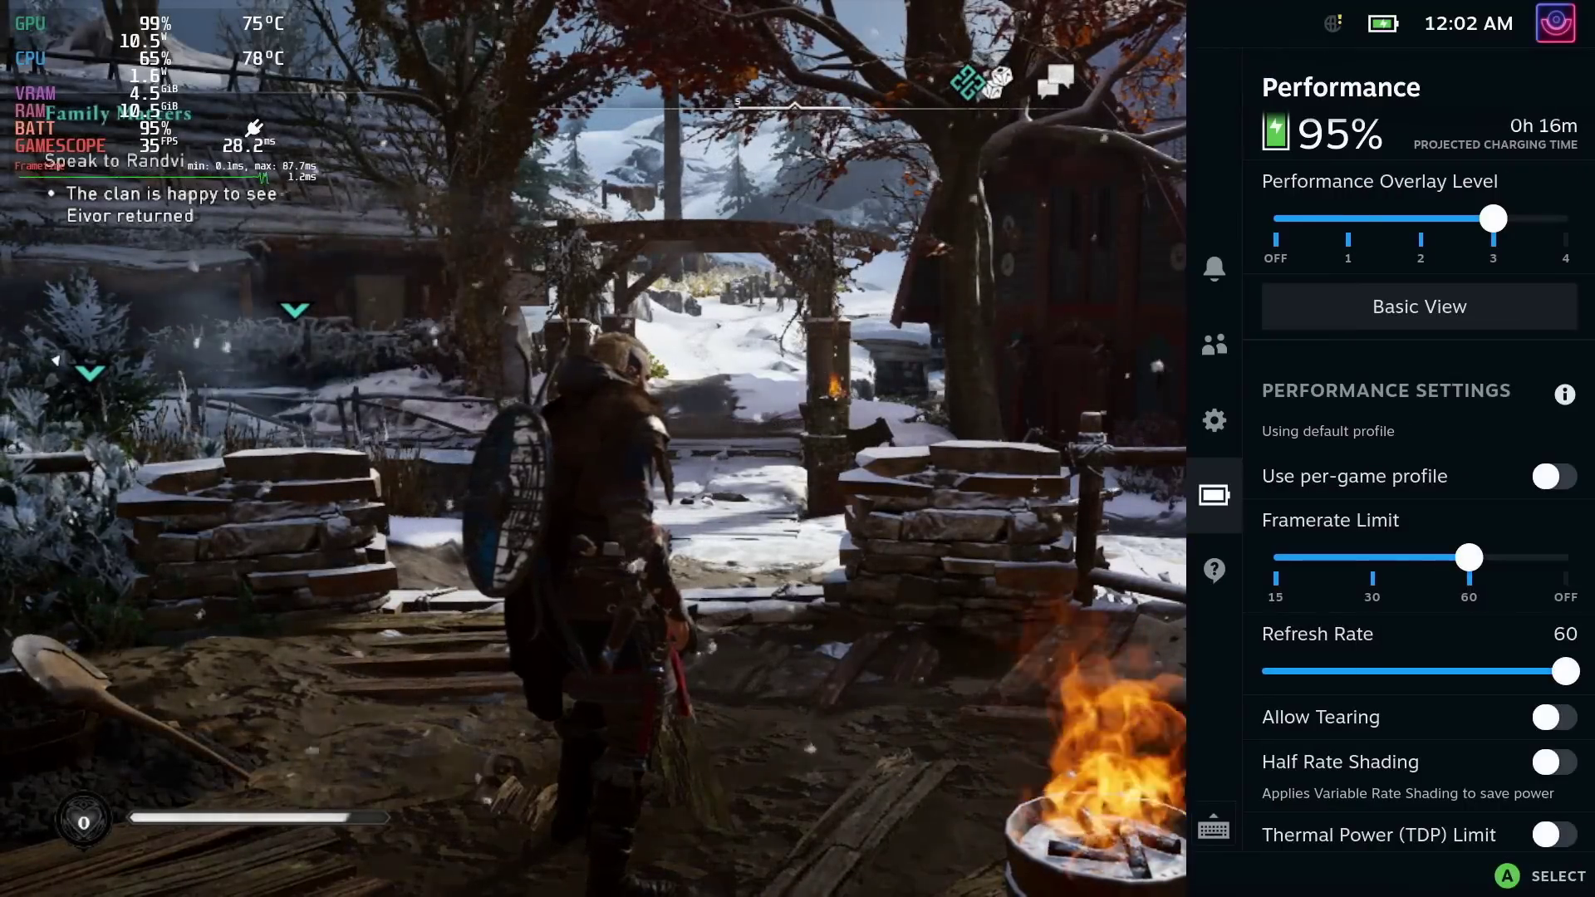
pyautogui.press('Right')
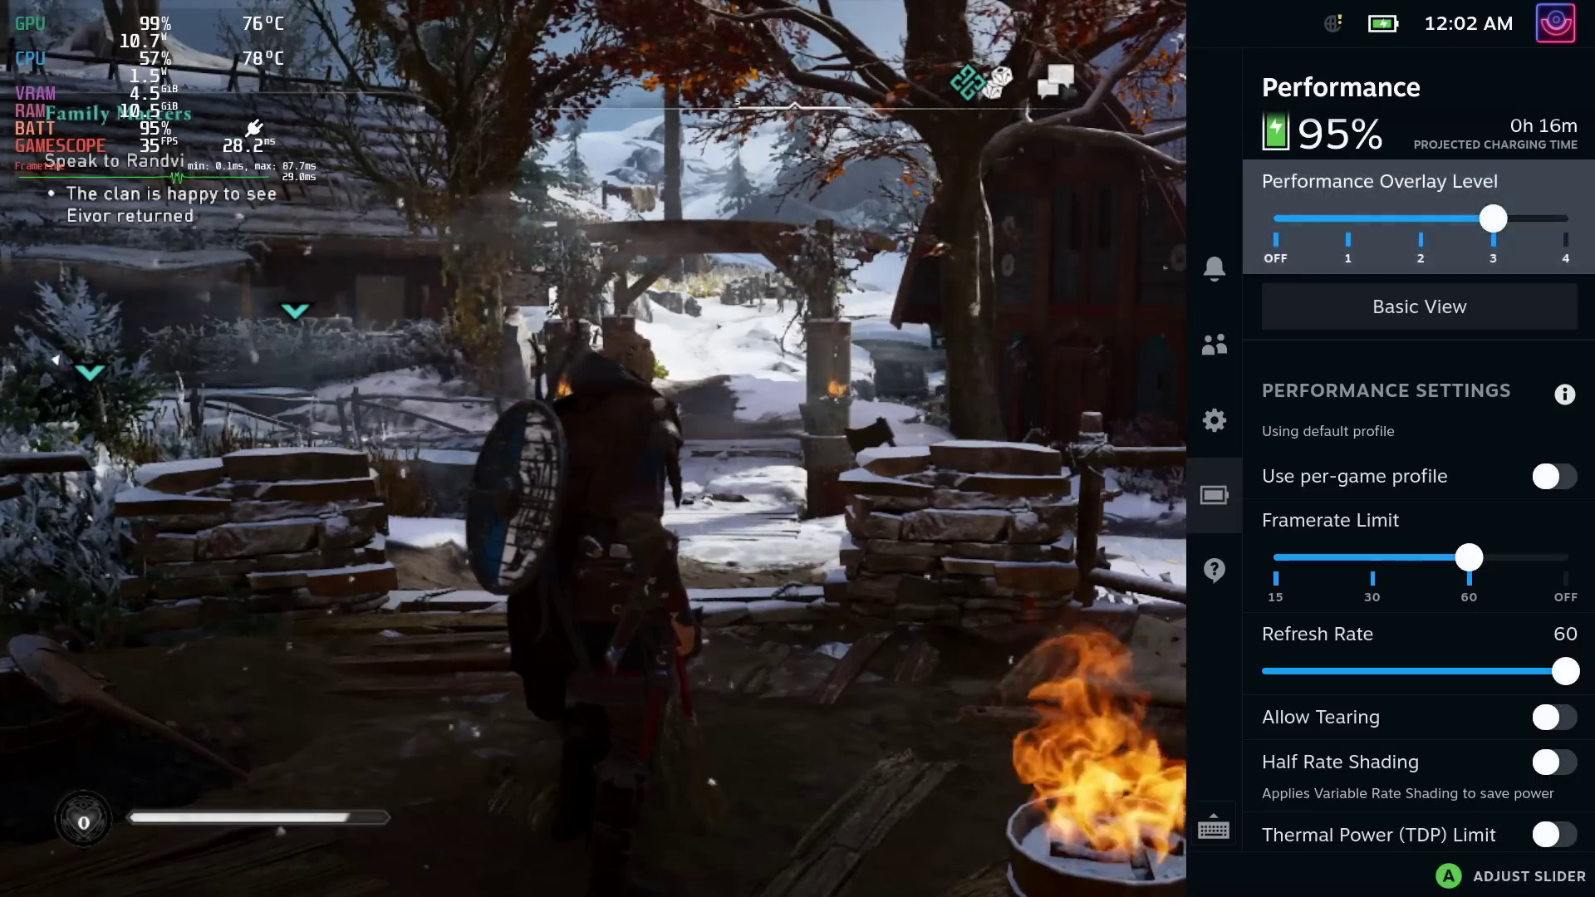
pyautogui.press('Down')
pyautogui.press('Down')
pyautogui.press('Down')
pyautogui.press('Down')
pyautogui.press('Down')
pyautogui.press('Down')
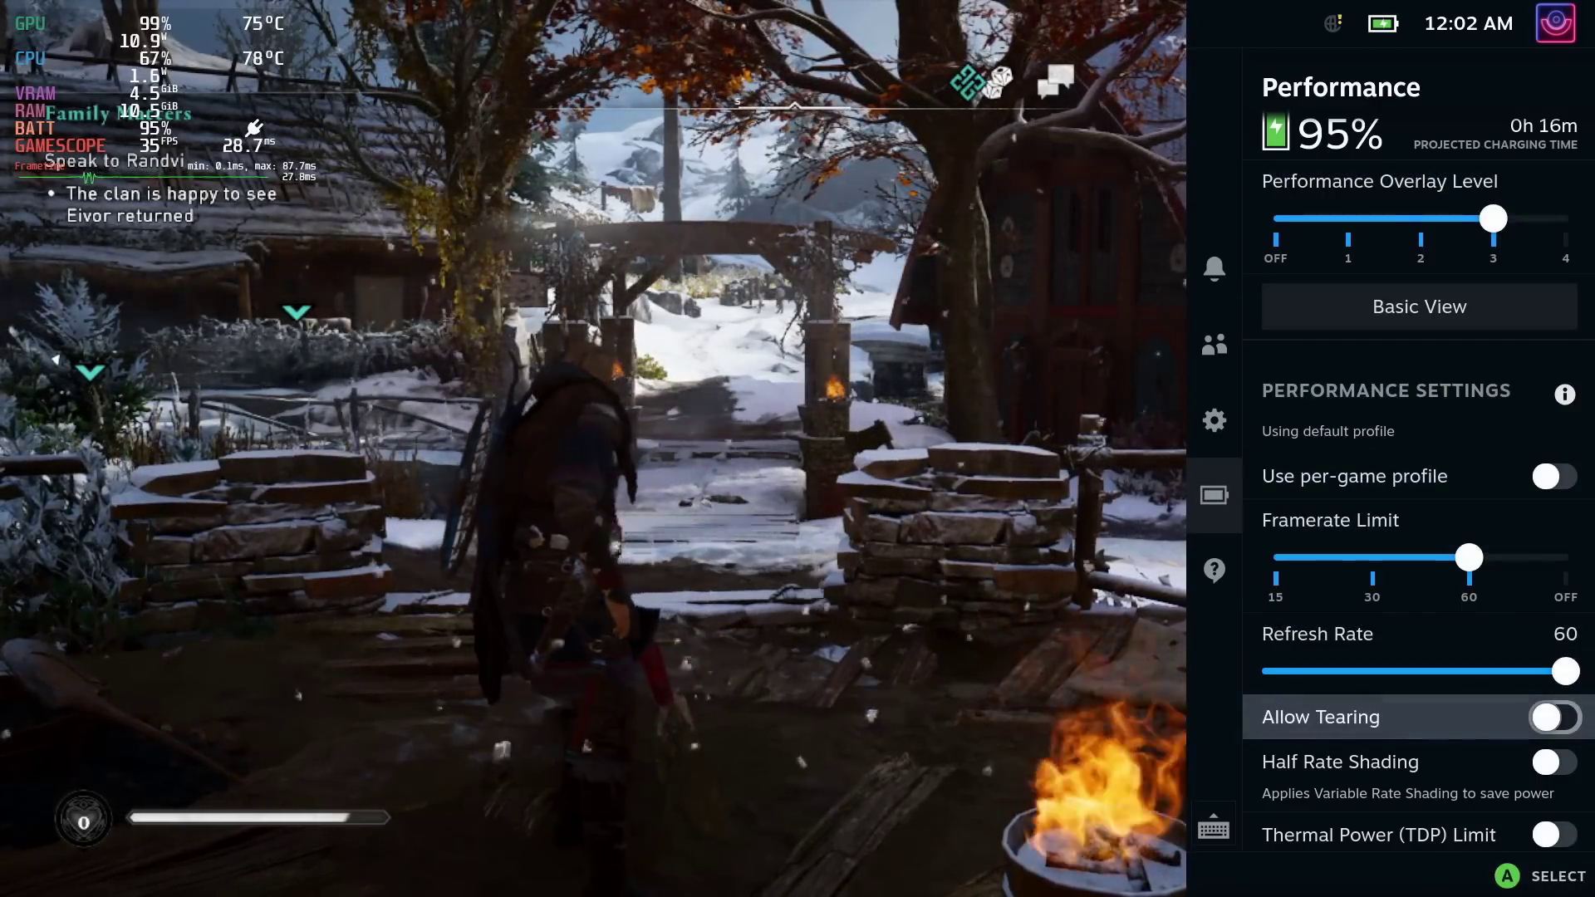
pyautogui.press('Return')
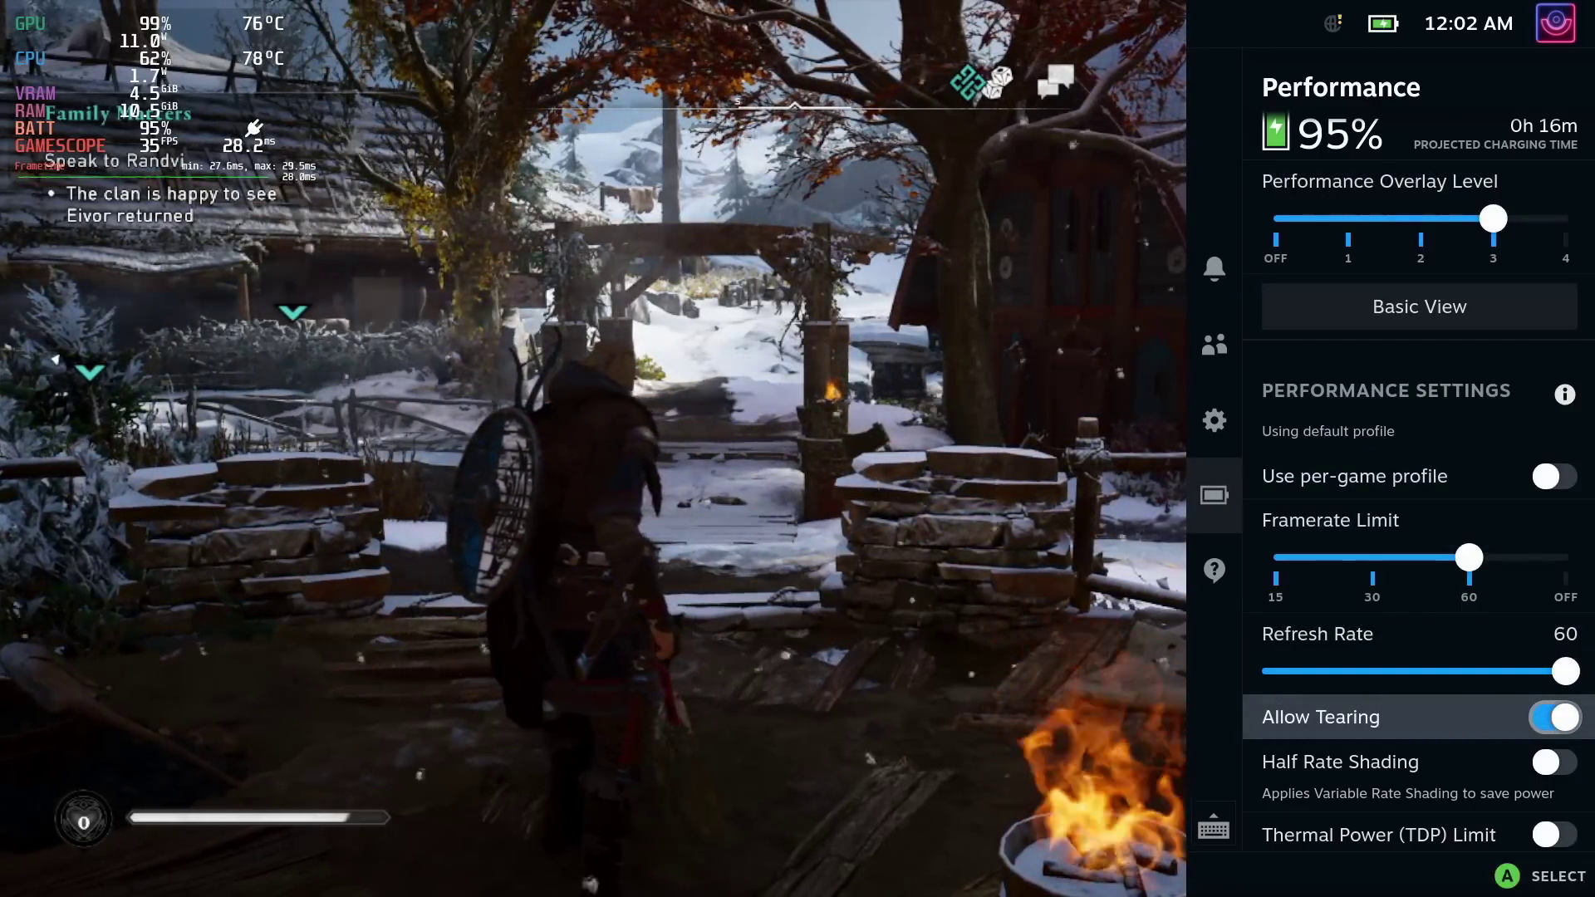
# - Set the Framerate Limit to Off
pyautogui.press('Up')
pyautogui.press('Up')
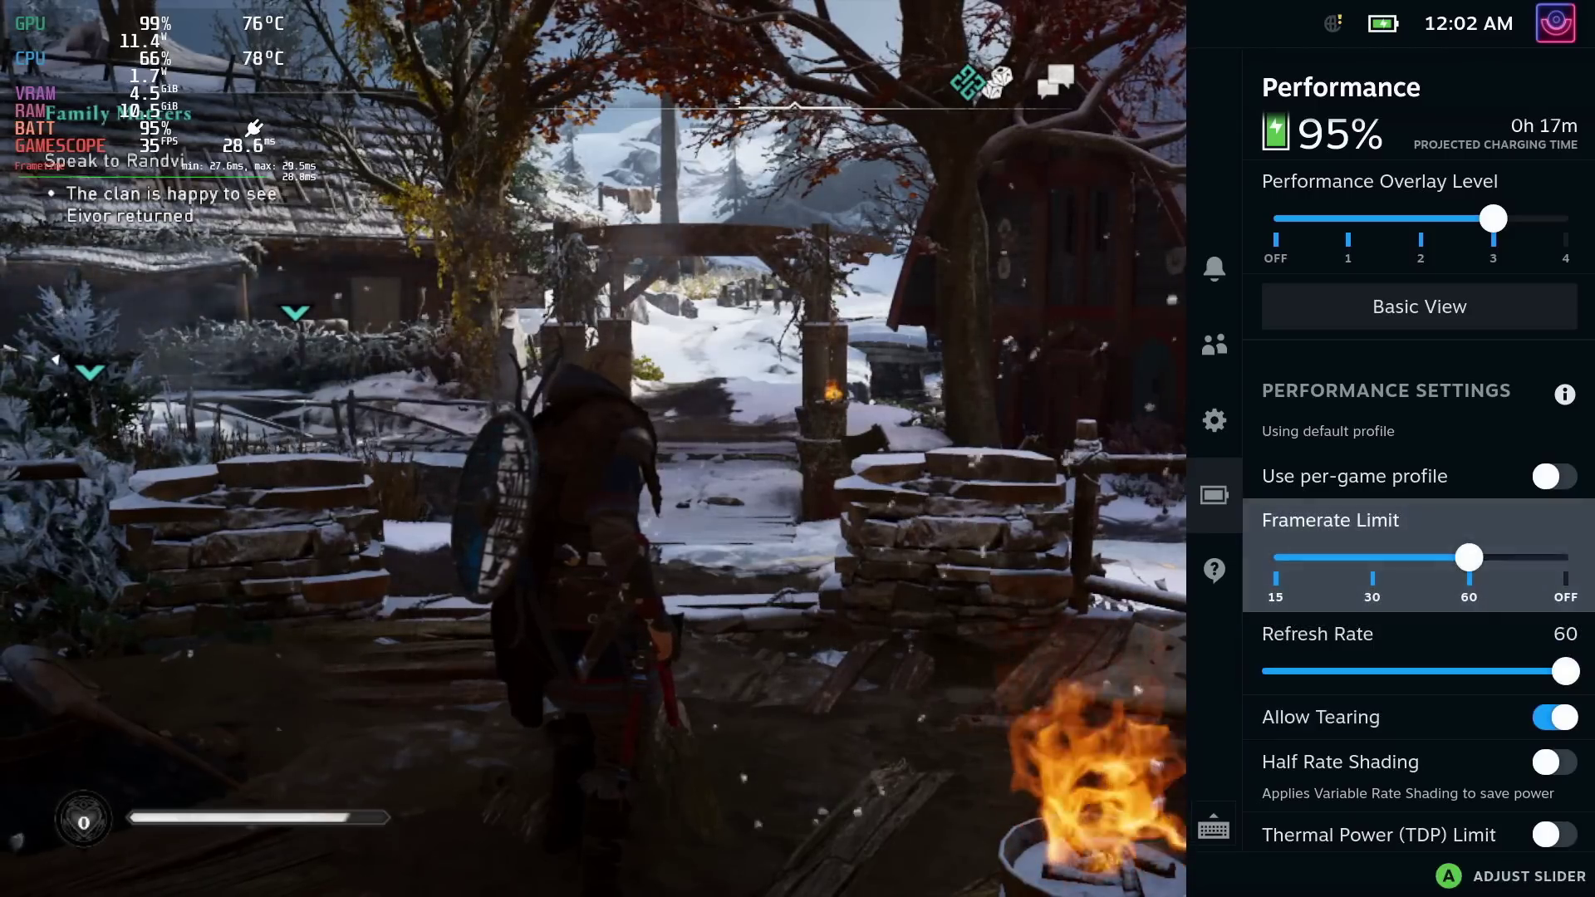
pyautogui.press('Right')
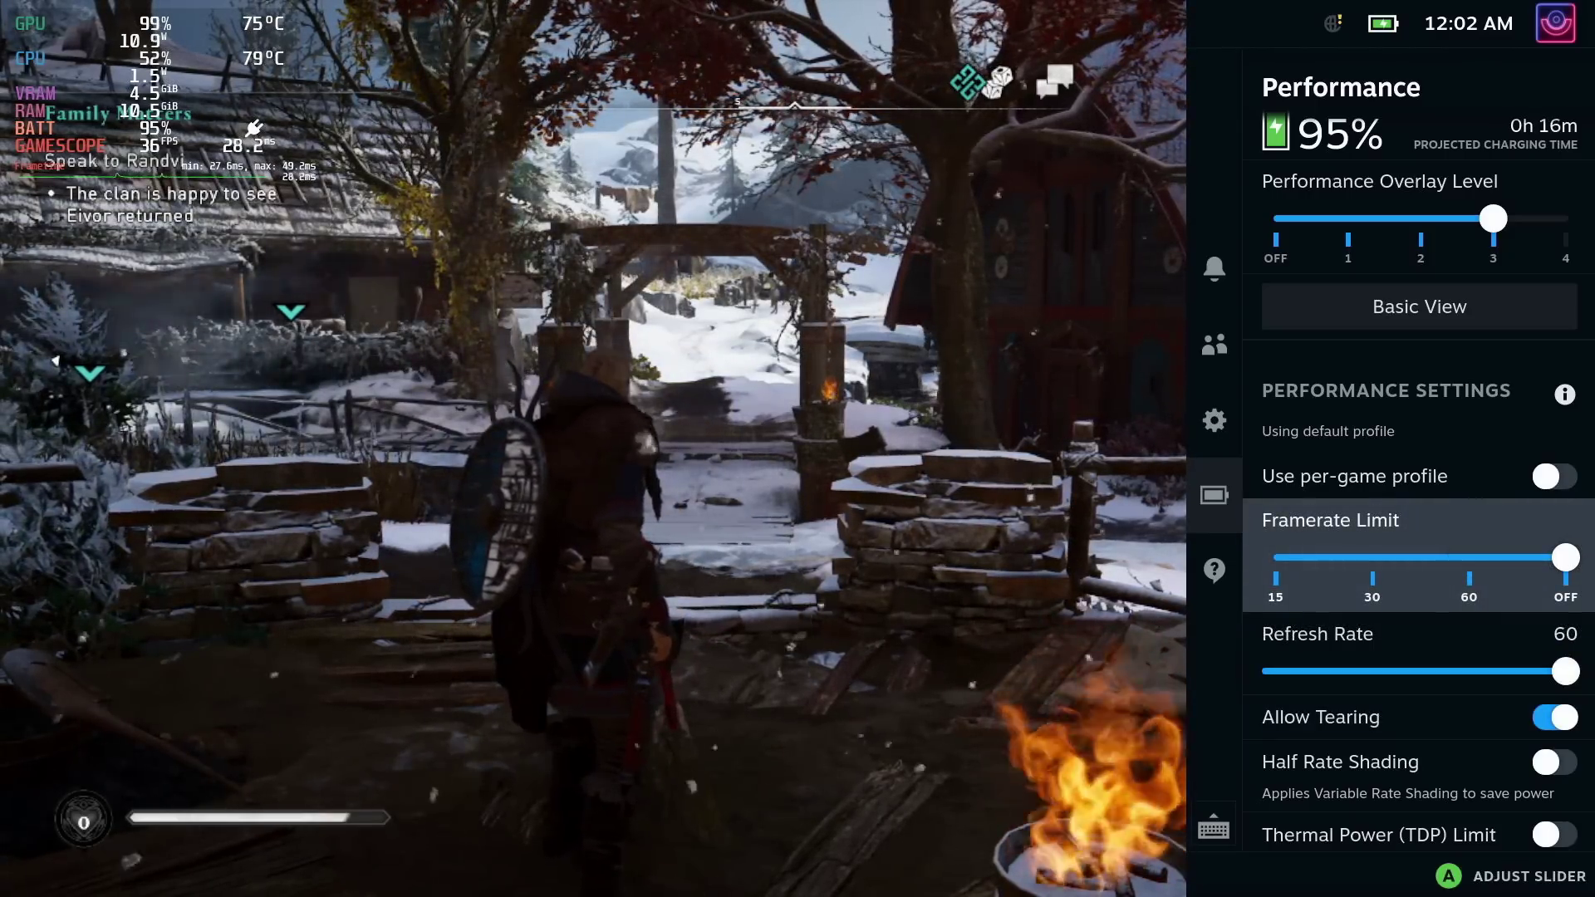
# - Set the Performance Overlay Level to 2 and return to the game
pyautogui.press('Up')
pyautogui.press('Up')
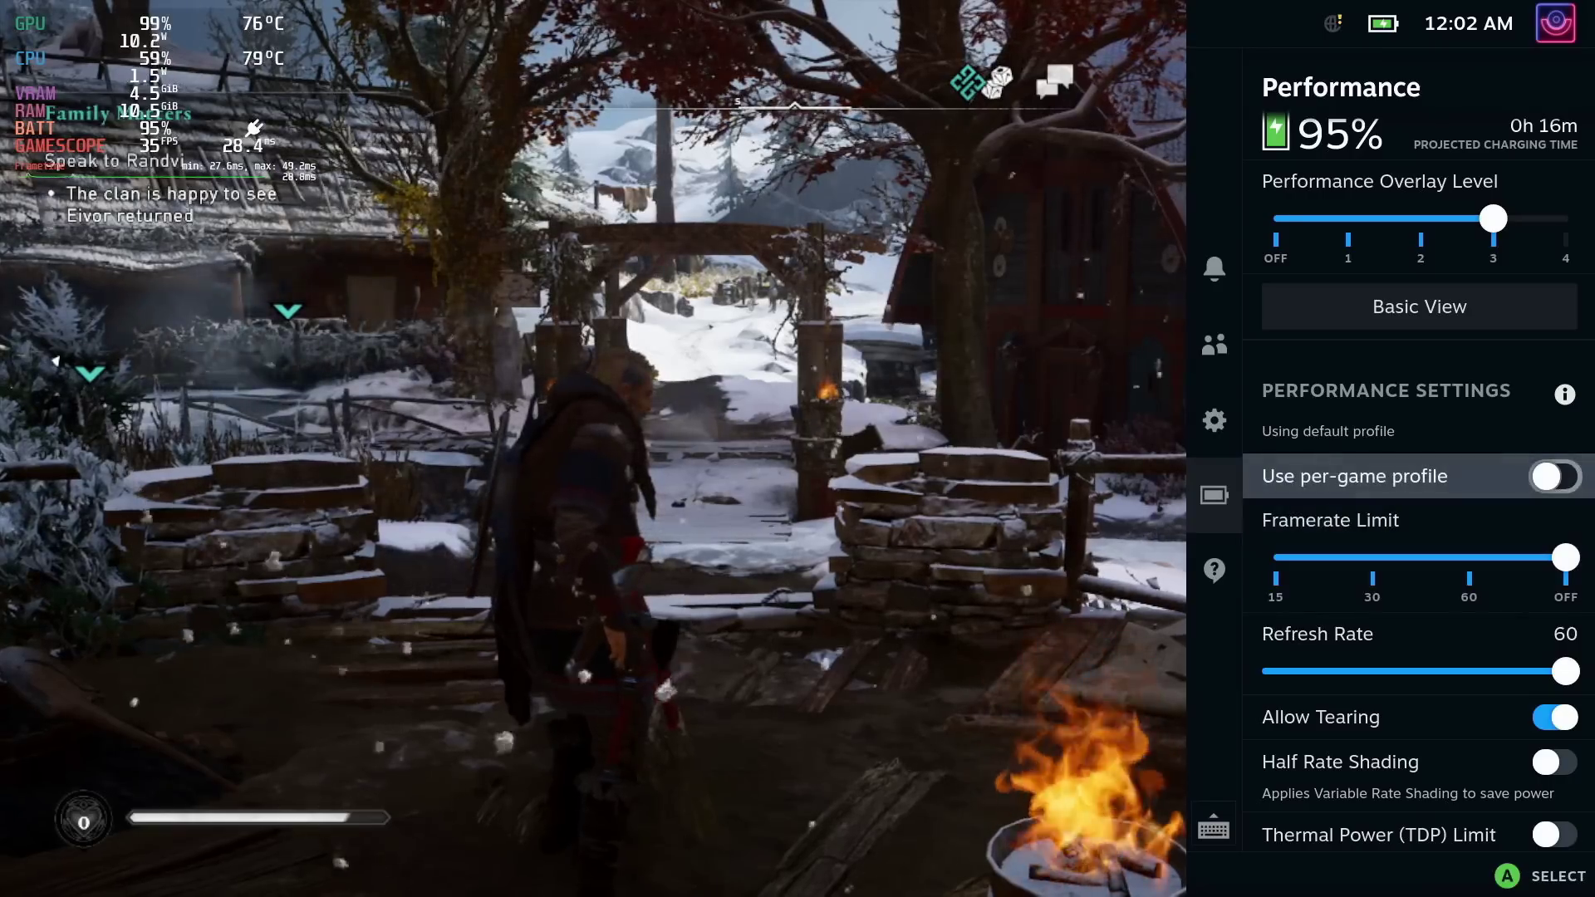
pyautogui.press('Up')
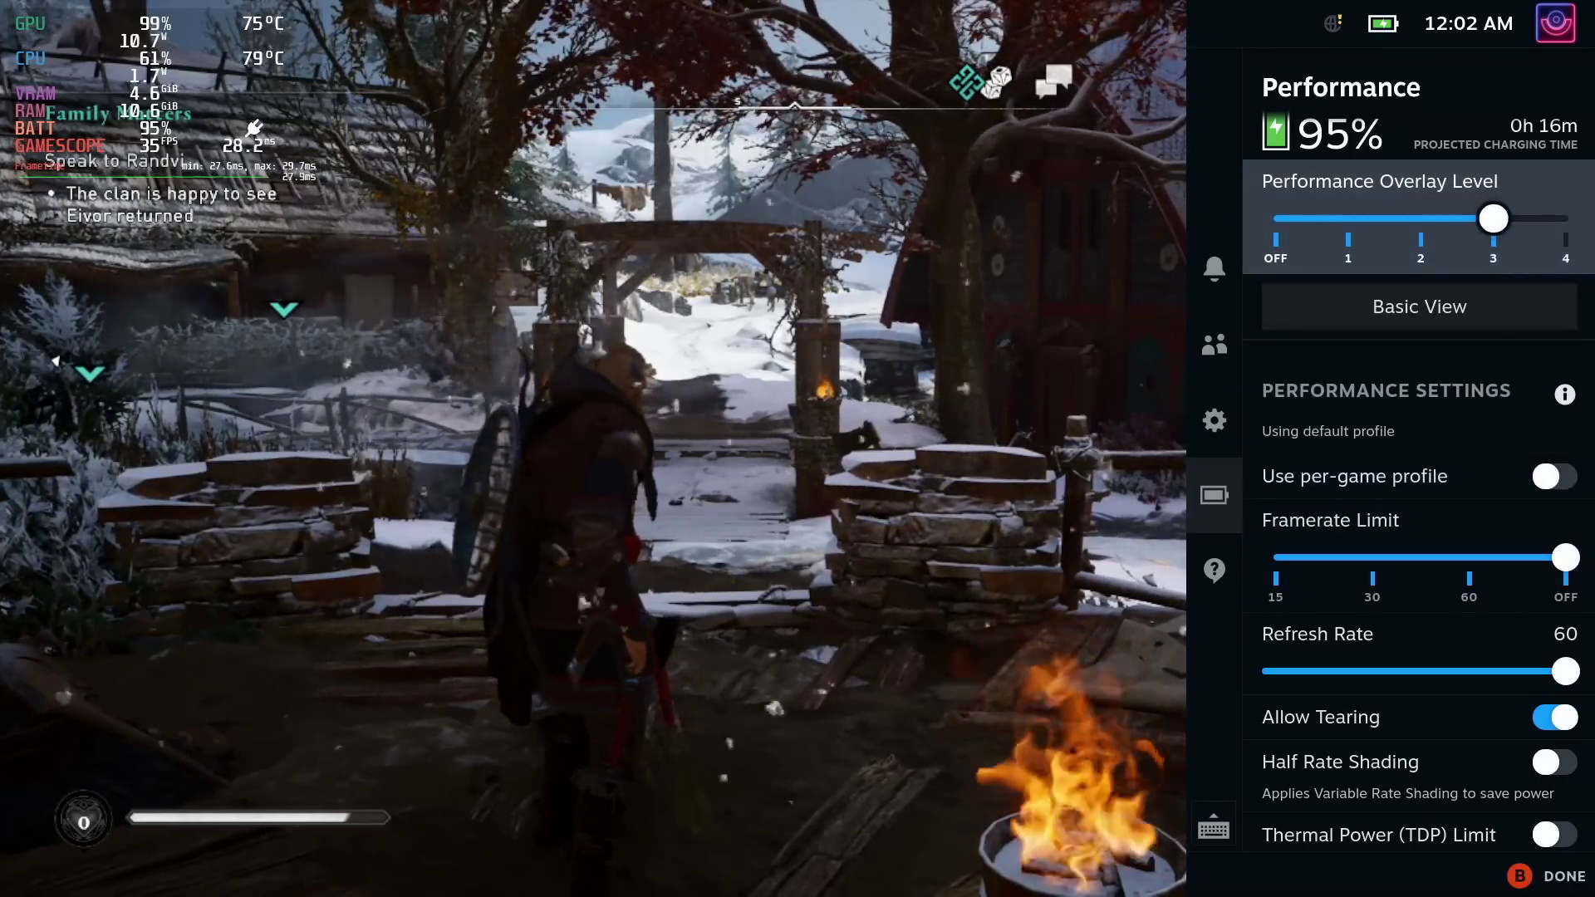
pyautogui.press('Left')
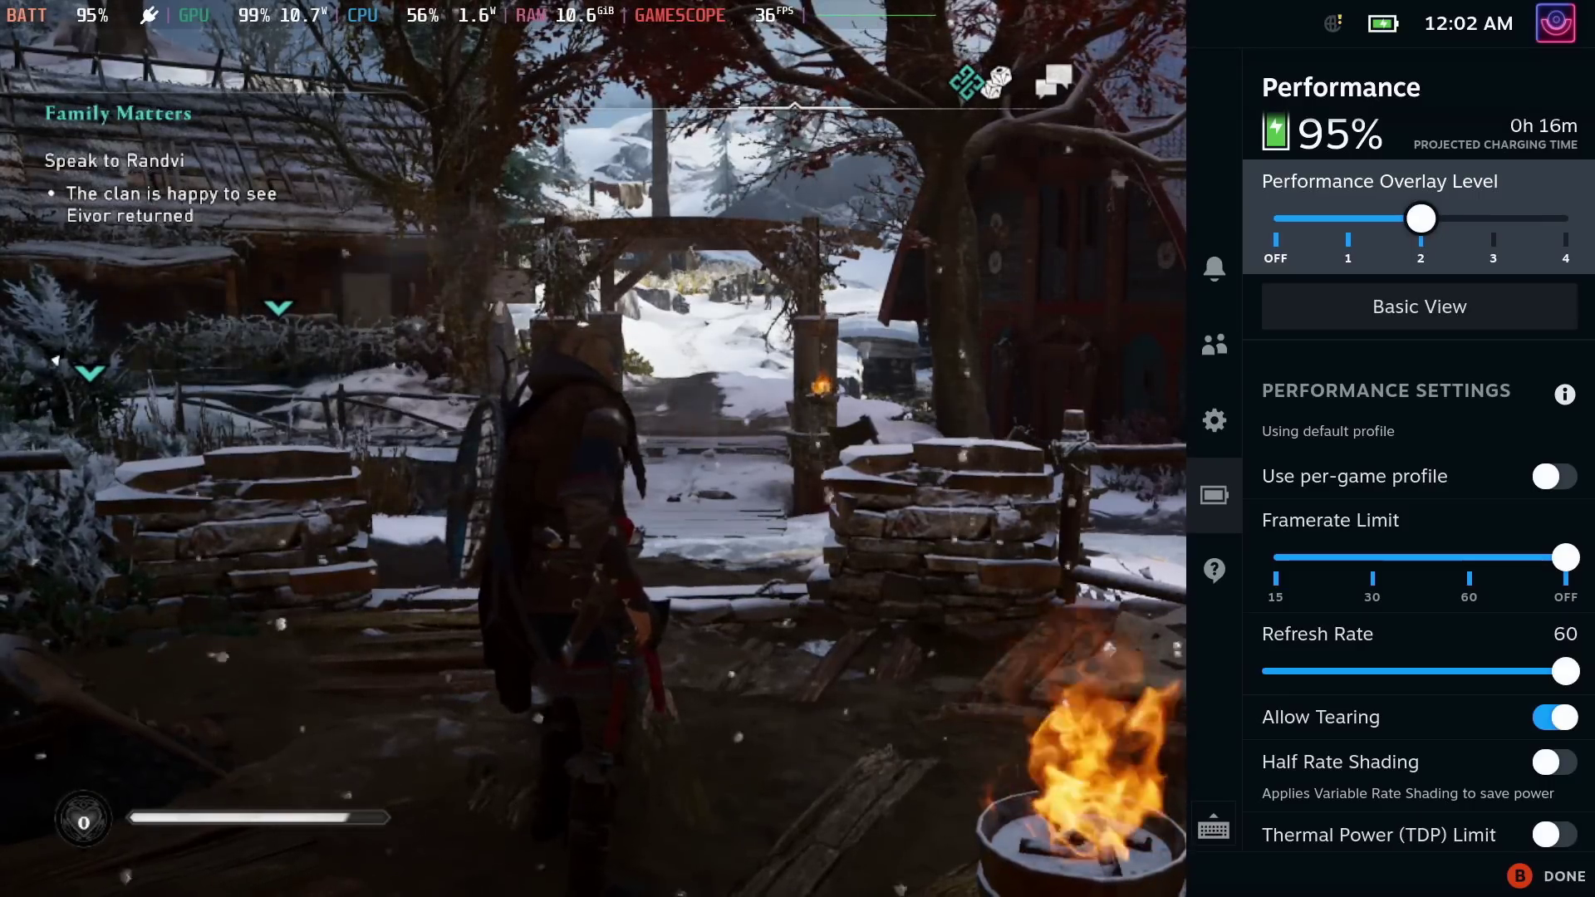
pyautogui.press('Escape')
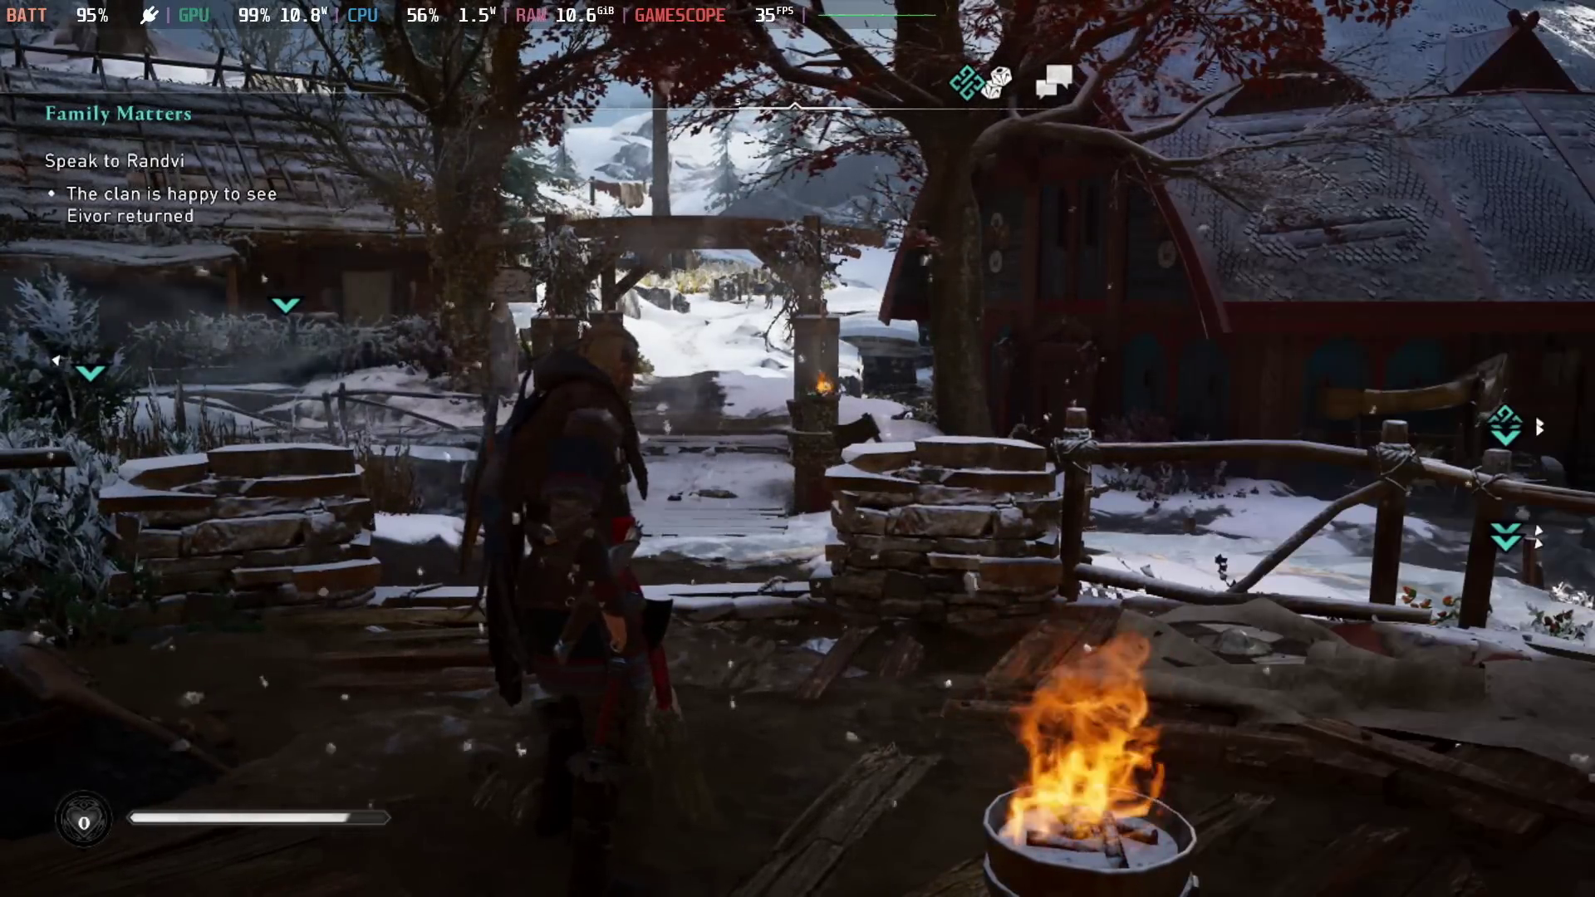
# - Open the Steam Deck settings and go to the System page's update options
pyautogui.moveTo(798, 448)
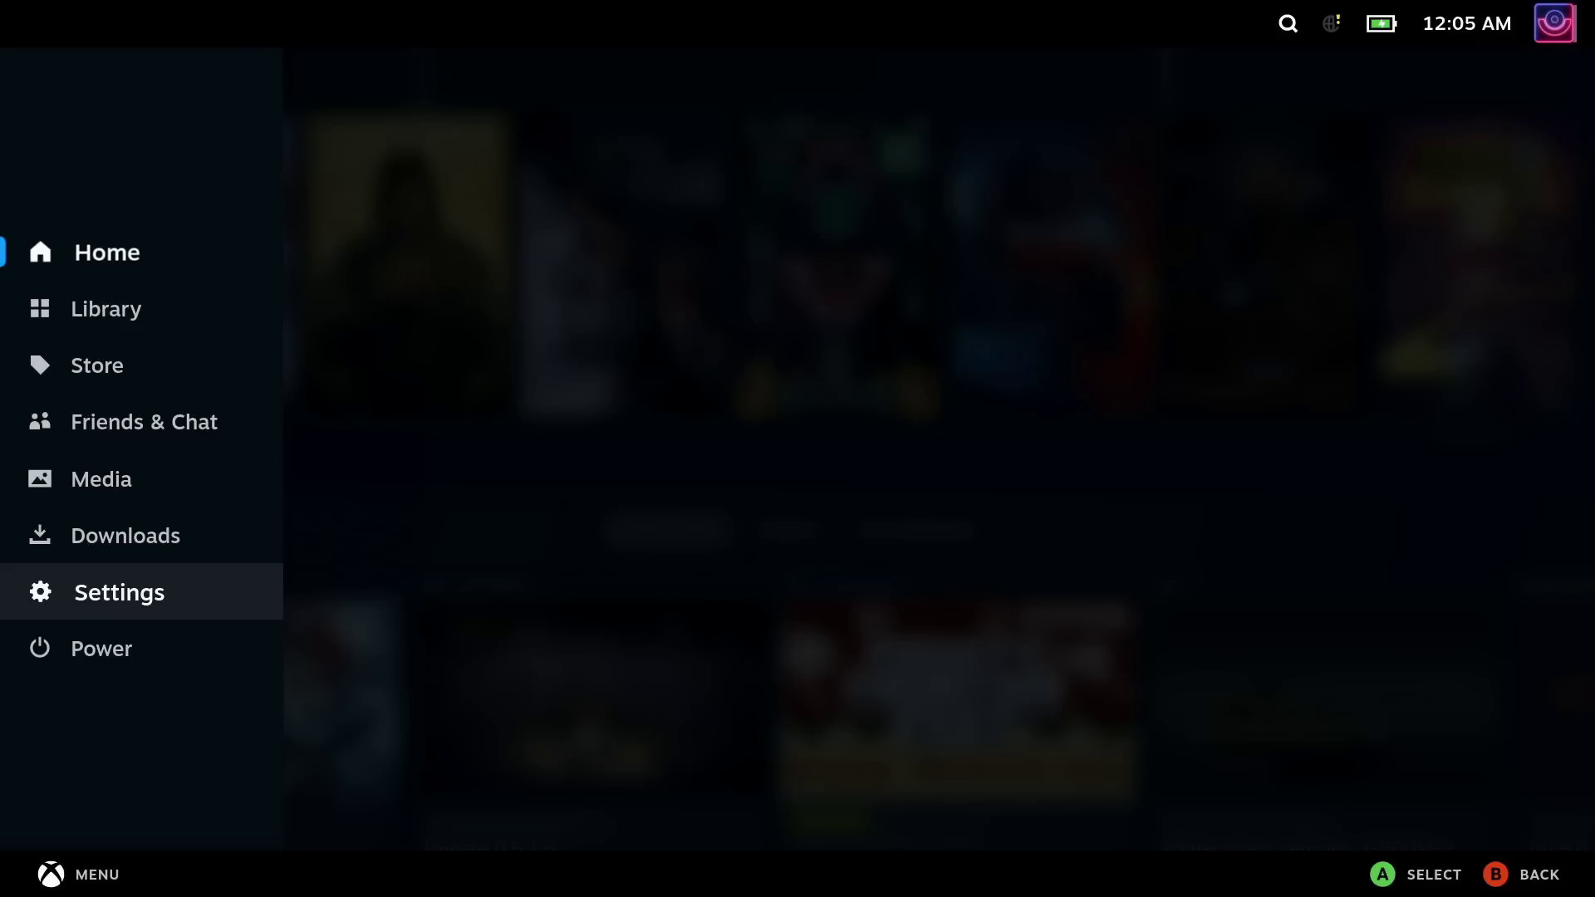
pyautogui.press('Return')
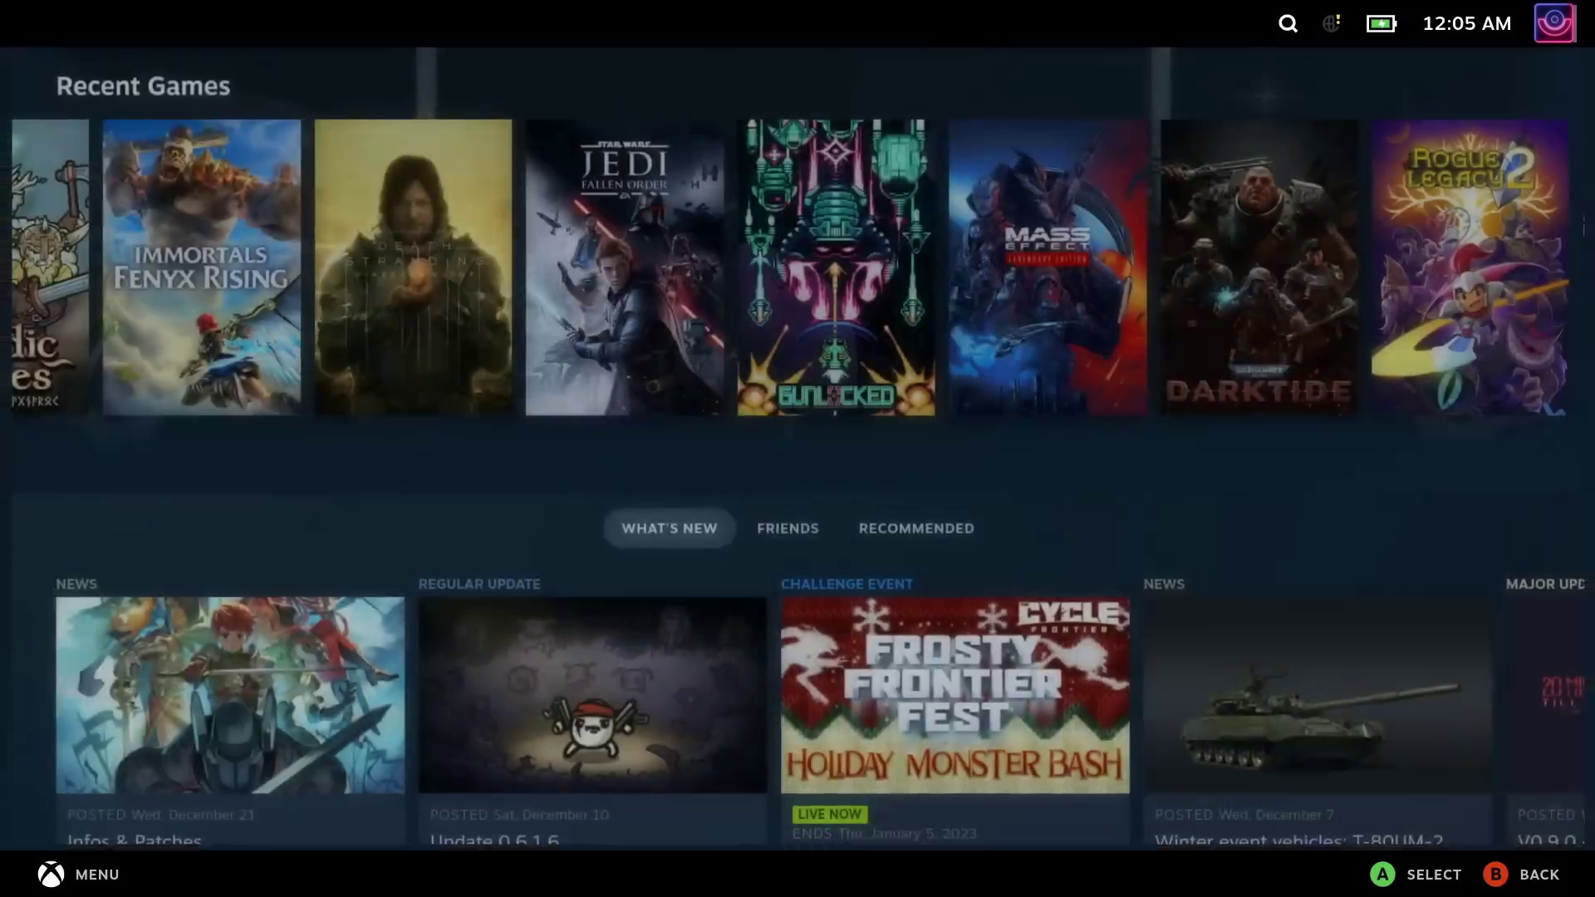
pyautogui.press('Down')
pyautogui.press('Right')
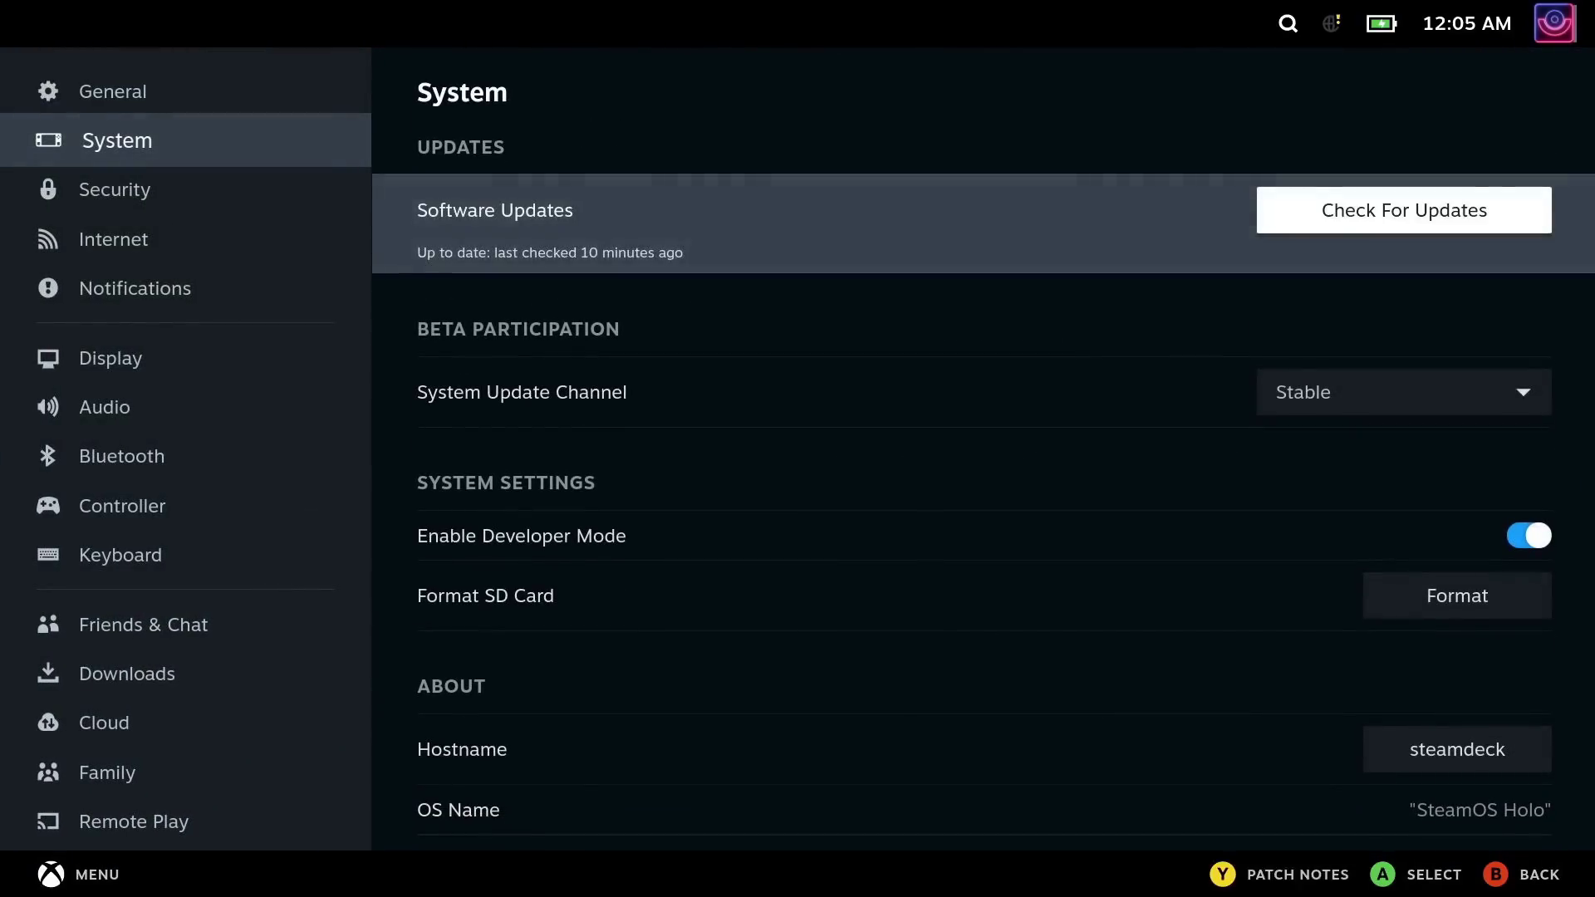
# - Examine the System page's About section, including the OS version, build and kernel details
pyautogui.press('Down')
pyautogui.press('Down')
pyautogui.press('Down')
pyautogui.press('Down')
pyautogui.press('Down')
pyautogui.press('Down')
pyautogui.press('Down')
pyautogui.press('Down')
pyautogui.press('Down')
pyautogui.press('Down')
pyautogui.press('Down')
pyautogui.press('Down')
pyautogui.press('Down')
pyautogui.press('Down')
pyautogui.press('Down')
pyautogui.press('Down')
pyautogui.press('Down')
pyautogui.press('Down')
pyautogui.press('Down')
pyautogui.press('Down')
pyautogui.press('Down')
pyautogui.press('Down')
pyautogui.press('Down')
pyautogui.press('Down')
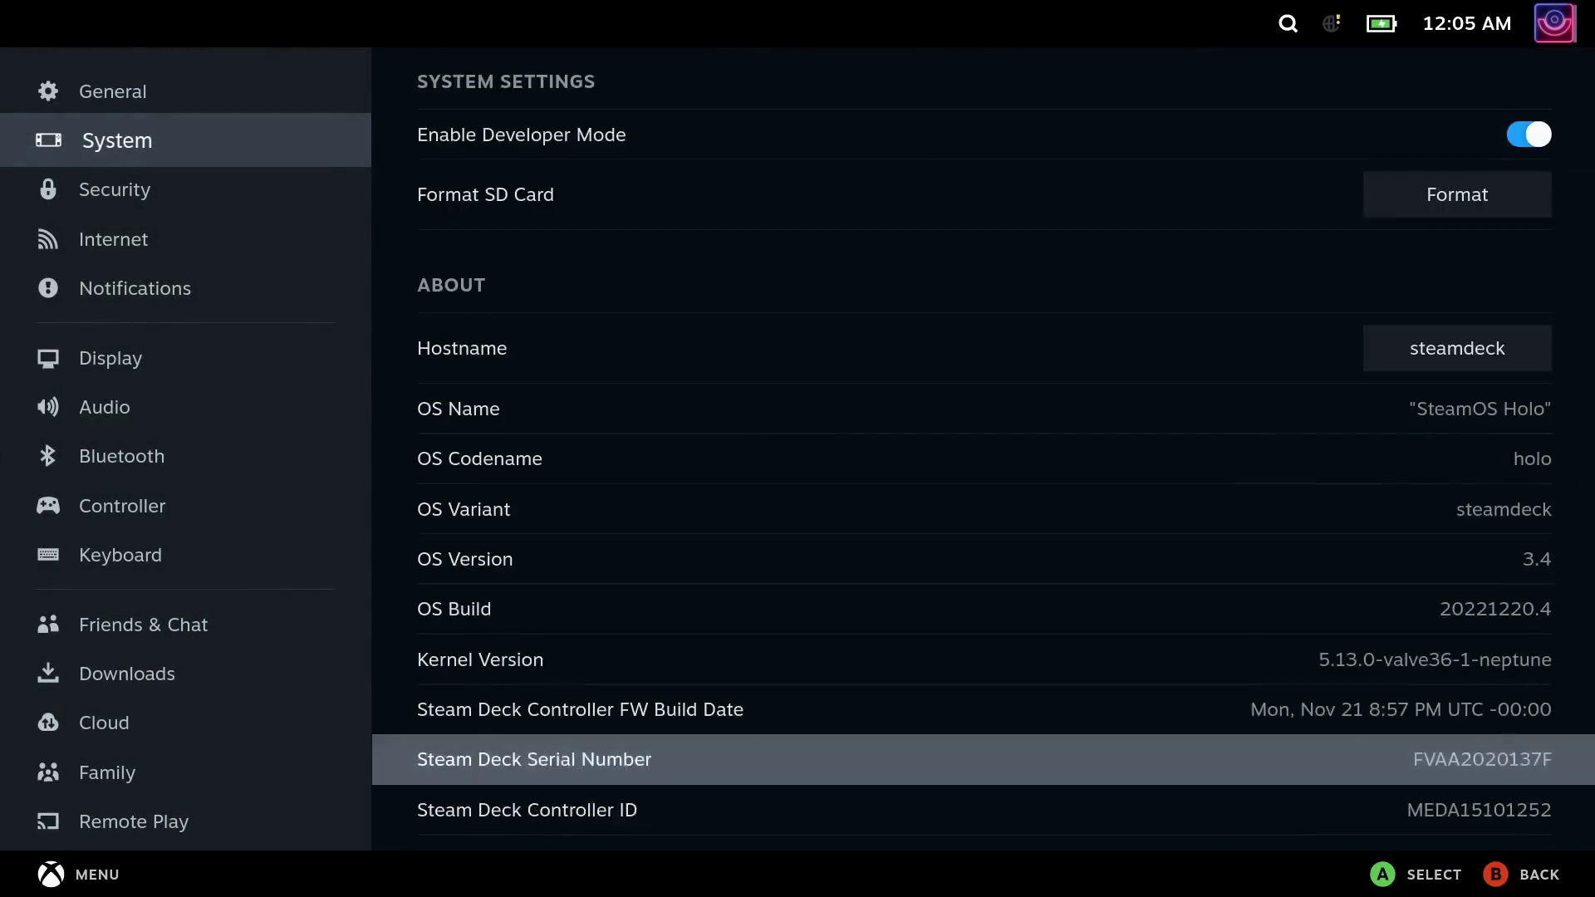
# - Go to the Storage settings, select the SD card drive and eject it
pyautogui.press('Down')
pyautogui.press('Down')
pyautogui.press('Down')
pyautogui.press('Down')
pyautogui.press('Down')
pyautogui.press('Down')
pyautogui.press('Down')
pyautogui.press('Down')
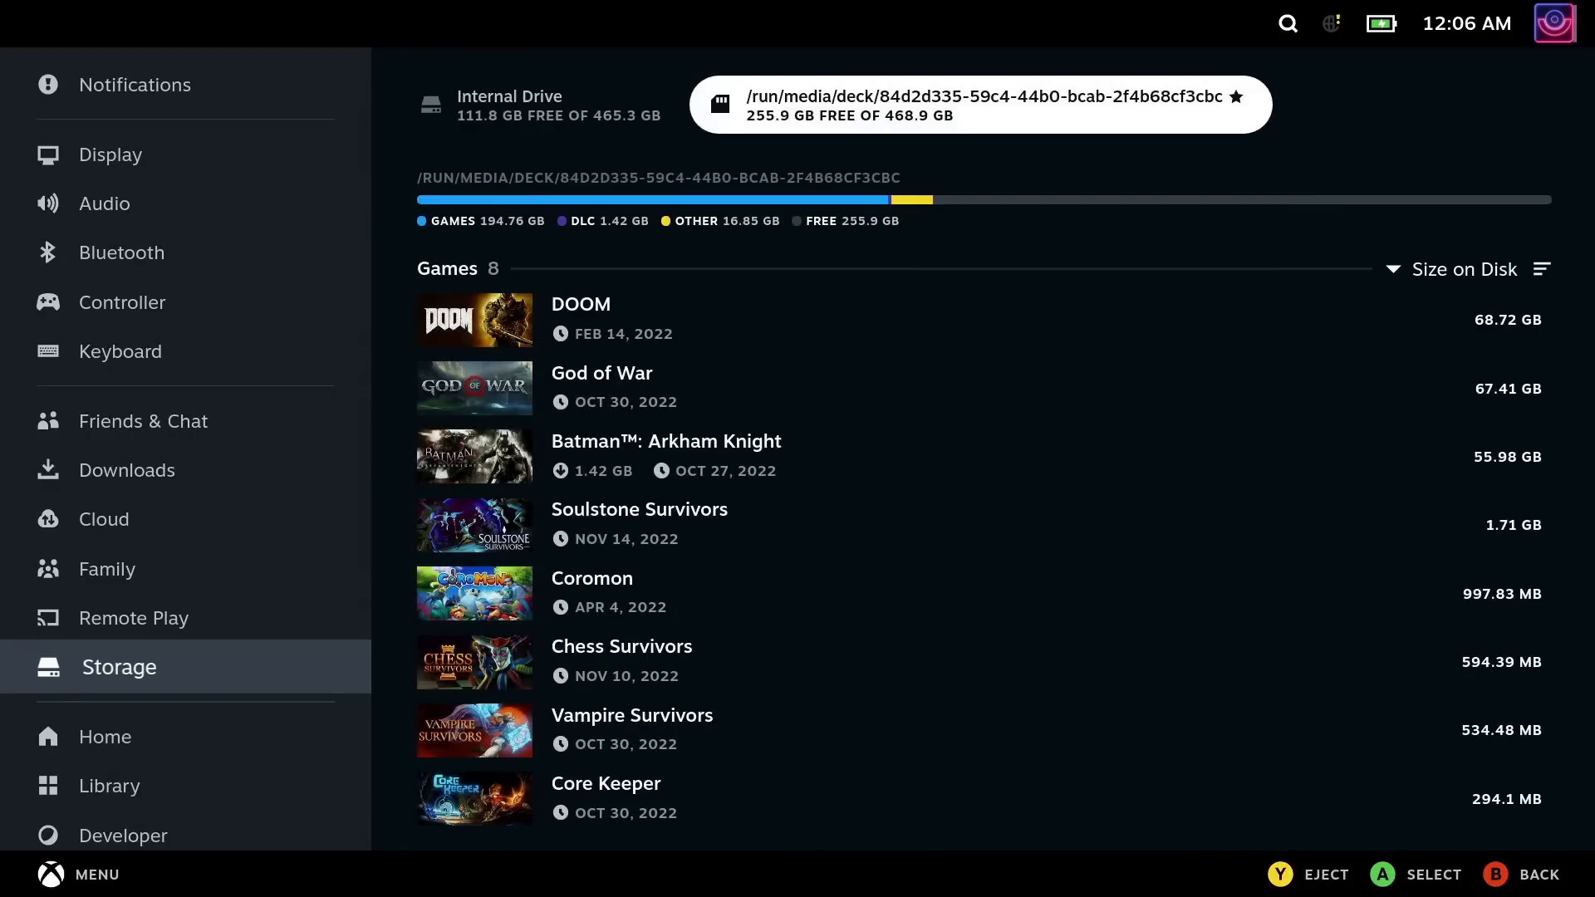
pyautogui.press('y')
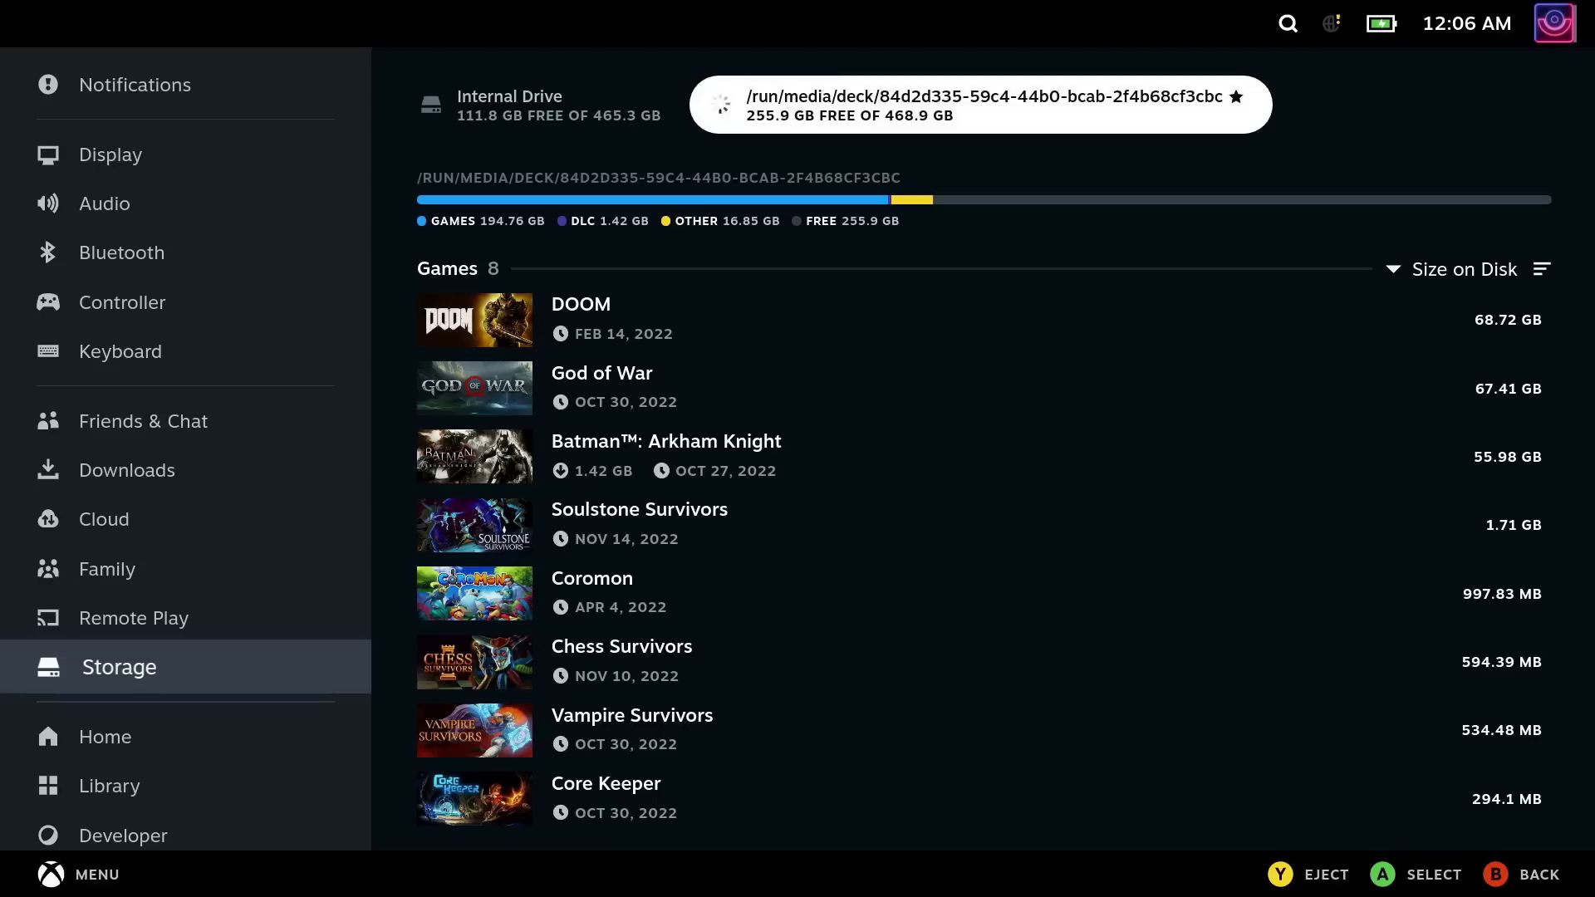